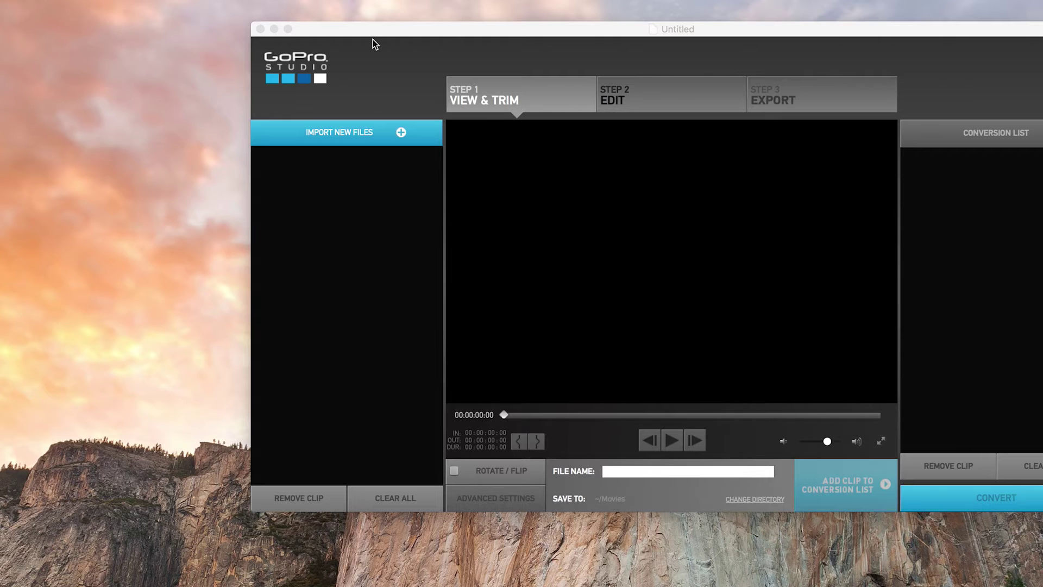
# Move the GoPro Studio window left and open the Import New Files dialog.
pyautogui.moveTo(367, 37); pyautogui.dragTo(232, 96)
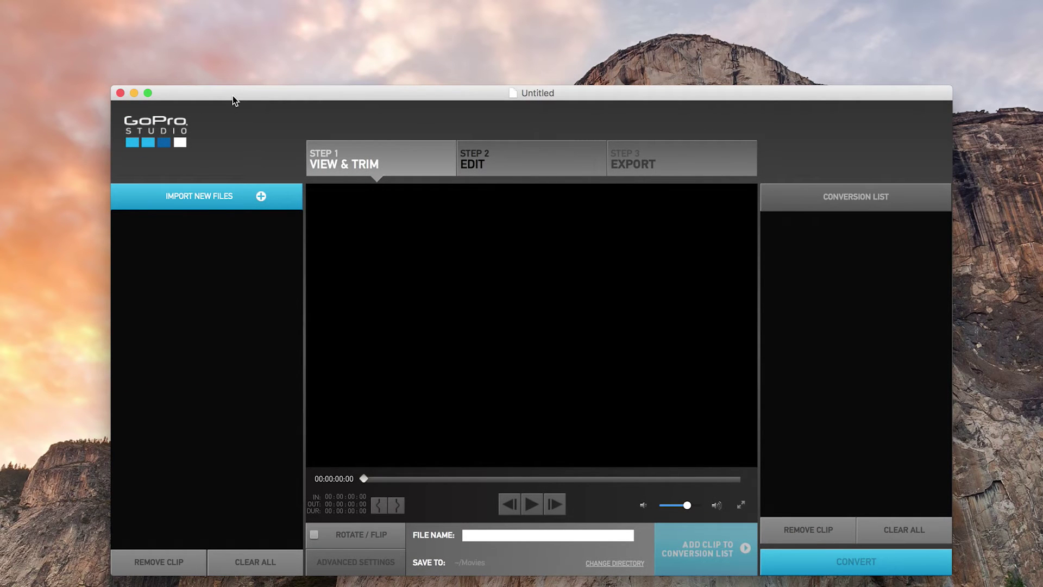
pyautogui.moveTo(232, 95); pyautogui.dragTo(168, 77)
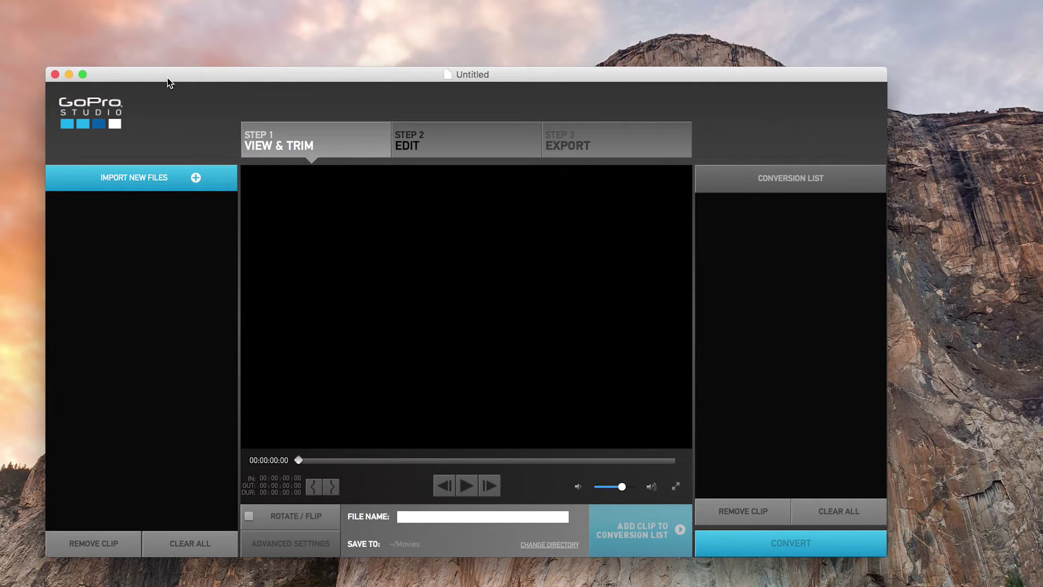
pyautogui.click(195, 178)
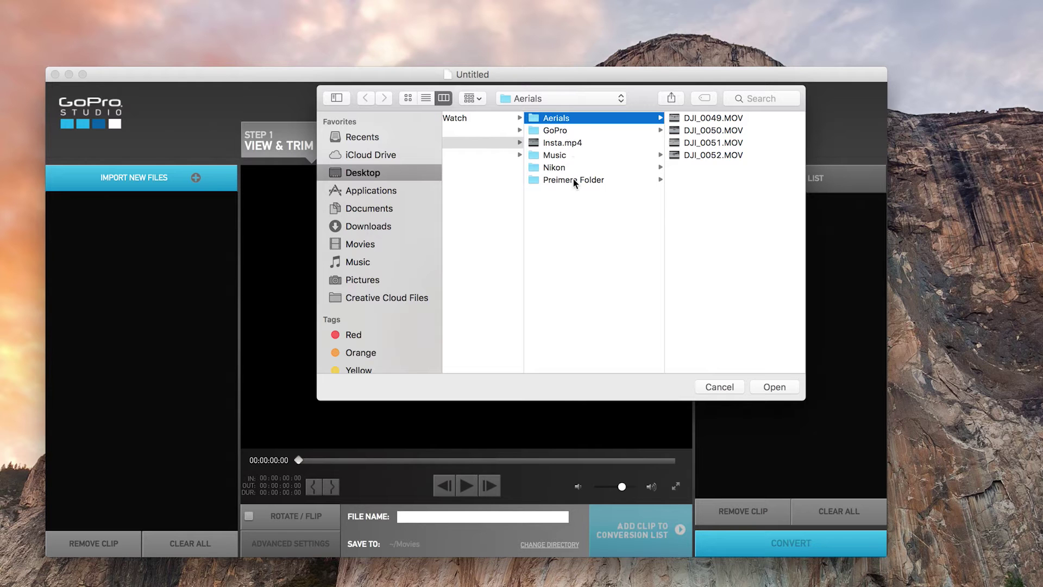
# Import DJI_0049–DJI_0052.MOV from the Desktop's Aerials folder.
pyautogui.click(510, 145)
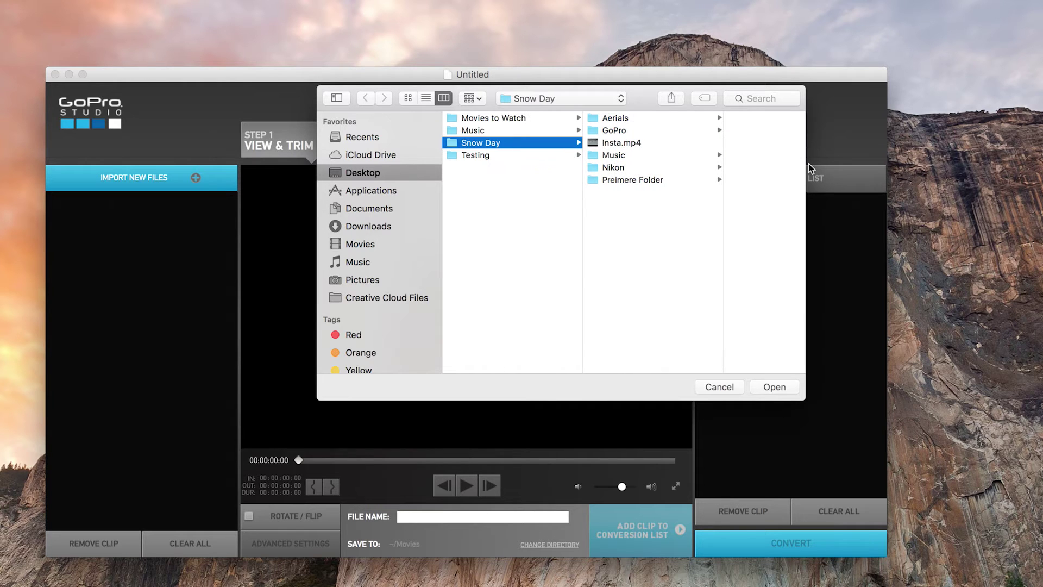
pyautogui.click(624, 118)
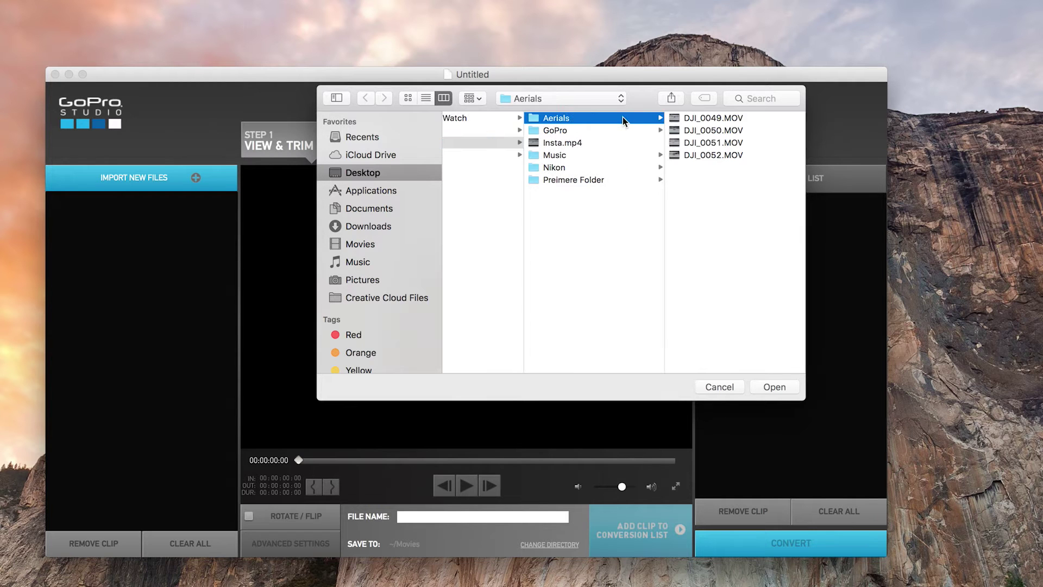
pyautogui.click(712, 184)
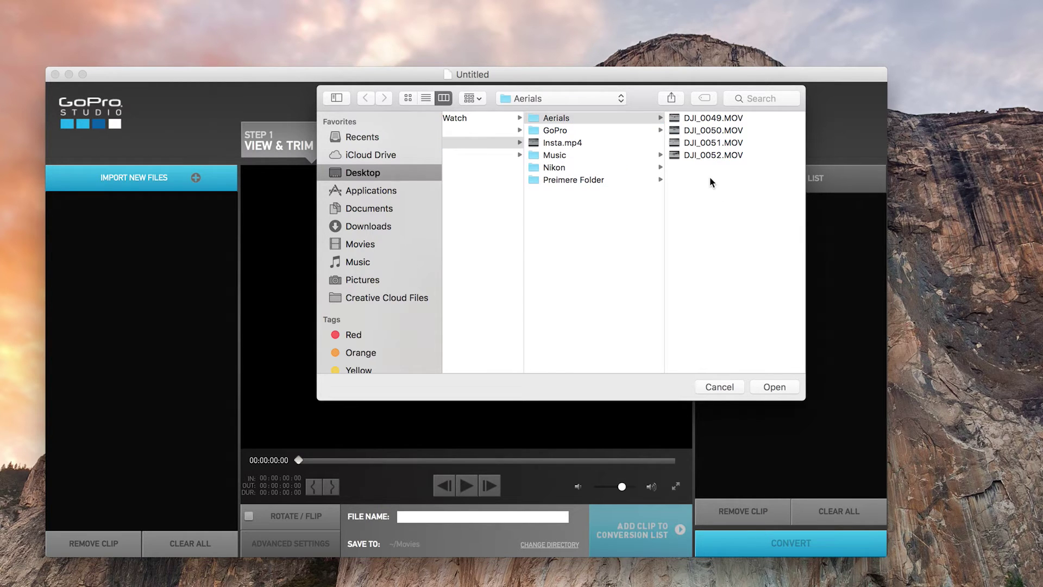
pyautogui.moveTo(710, 178); pyautogui.dragTo(709, 119)
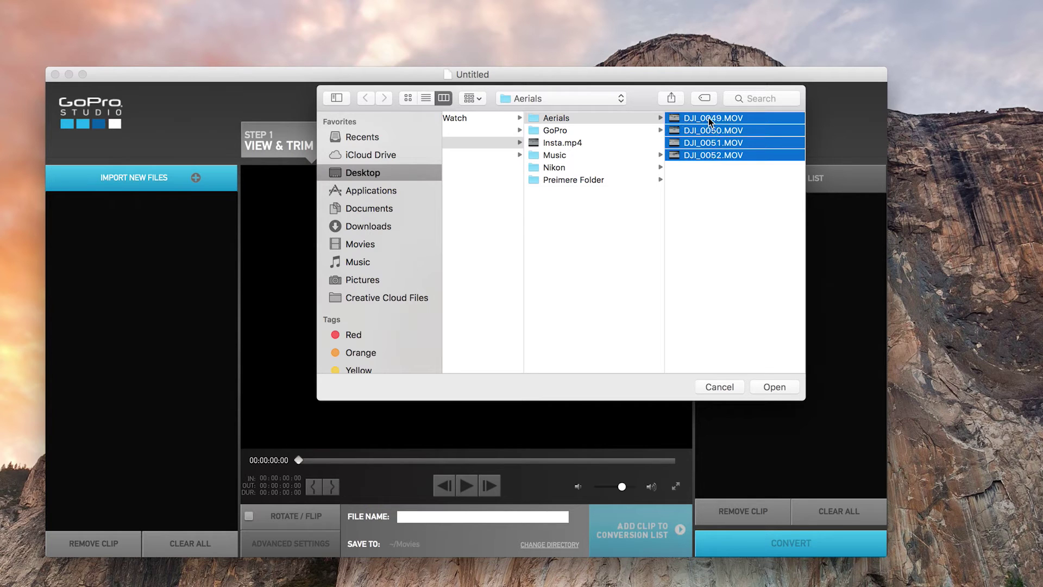
pyautogui.click(774, 387)
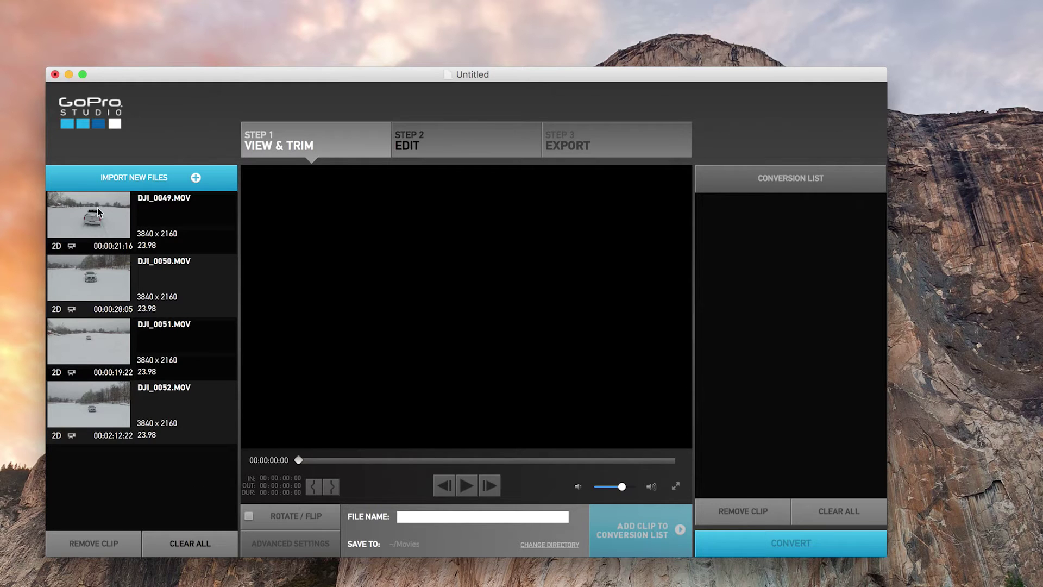
# Trim DJI_0049 with Mark In at 00:00:08:08 and Mark Out at 00:00:12:14.
pyautogui.click(100, 223)
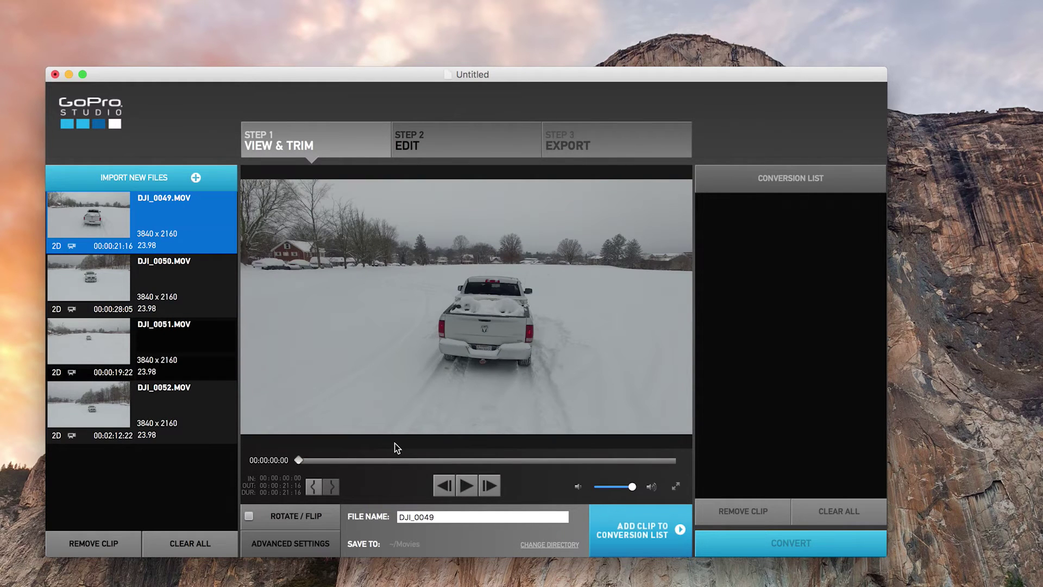
pyautogui.press('space')
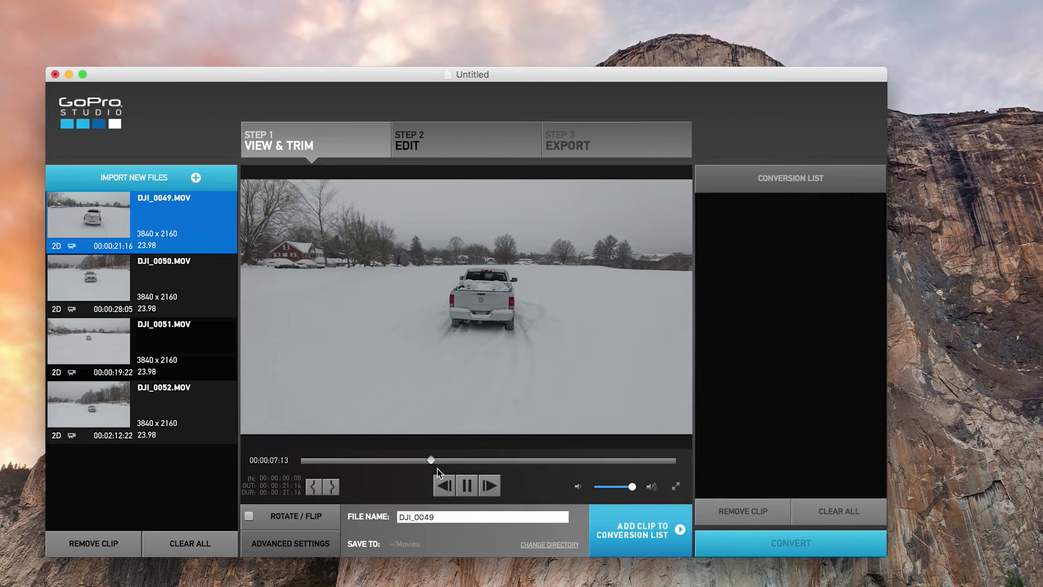
pyautogui.click(314, 487)
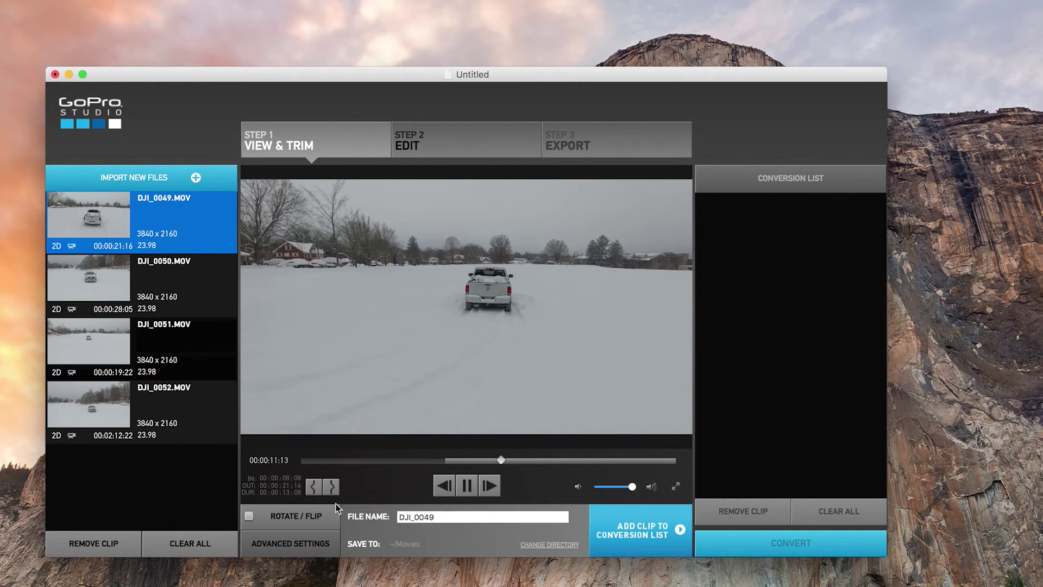
pyautogui.click(333, 487)
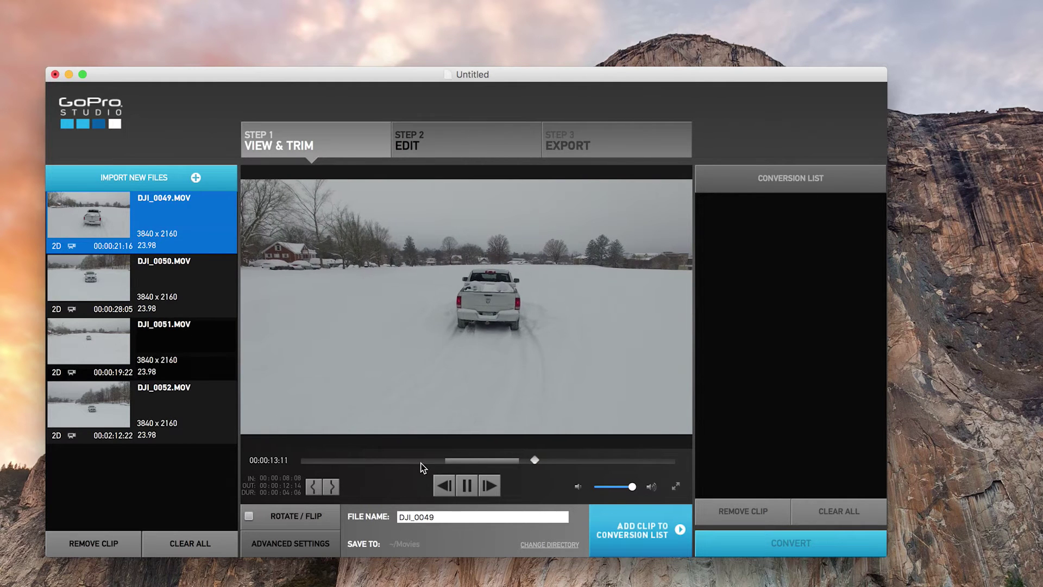
# Set the Advanced Settings image size to 1080p and remember it for future clips.
pyautogui.click(468, 484)
pyautogui.click(280, 540)
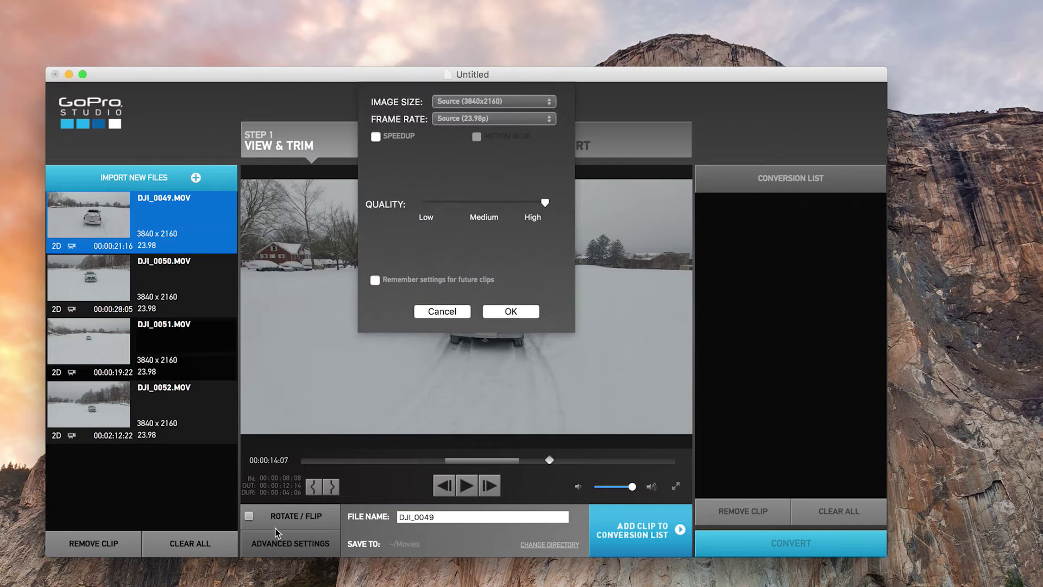
pyautogui.click(473, 106)
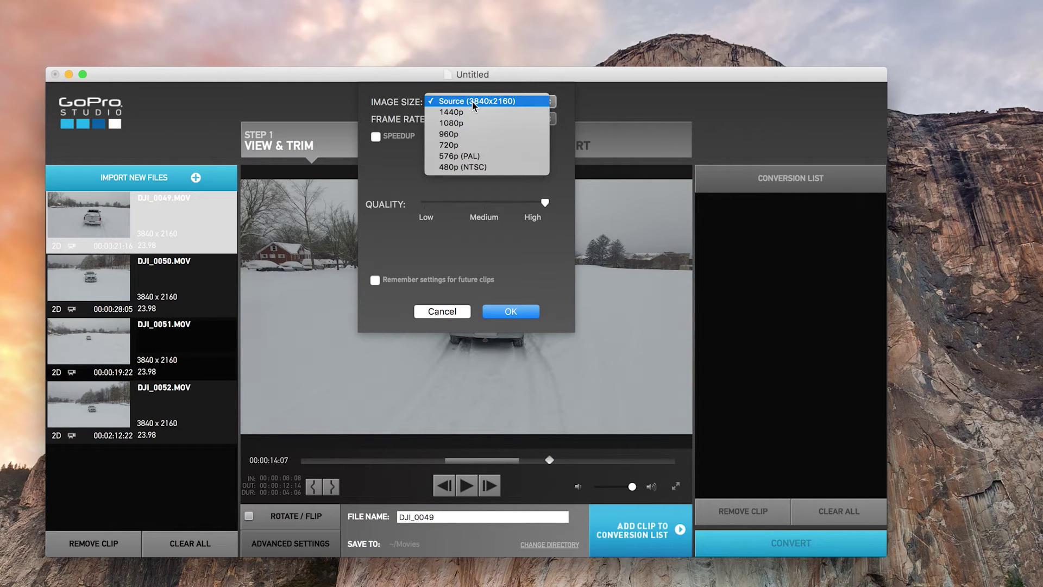
pyautogui.click(469, 125)
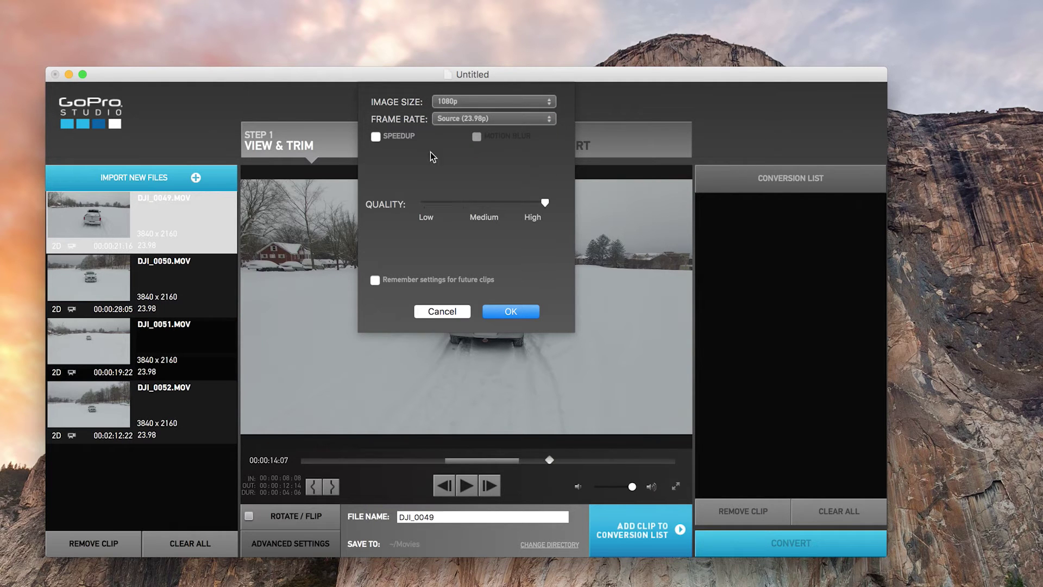
pyautogui.click(504, 103)
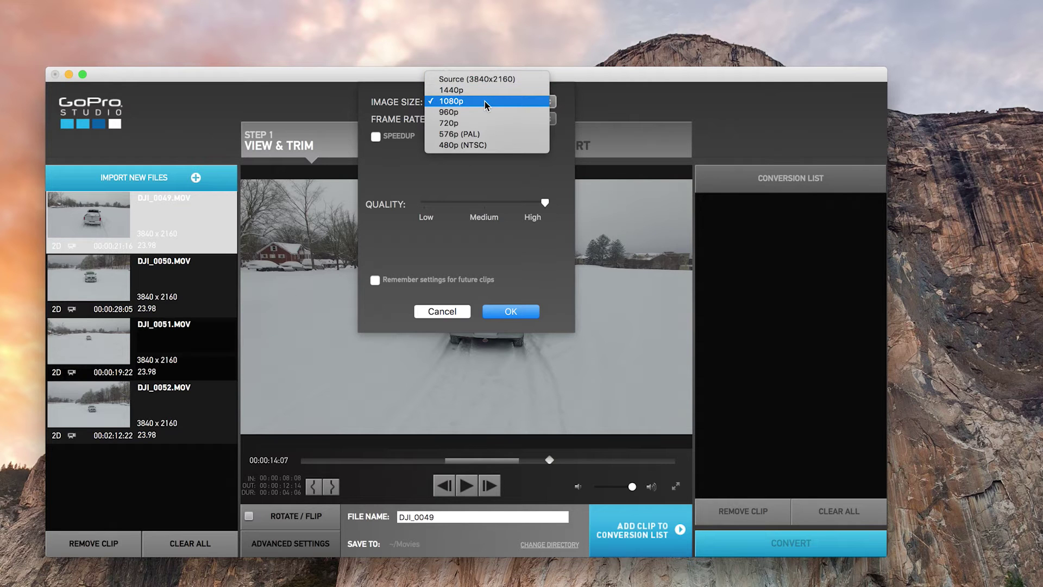
pyautogui.click(485, 101)
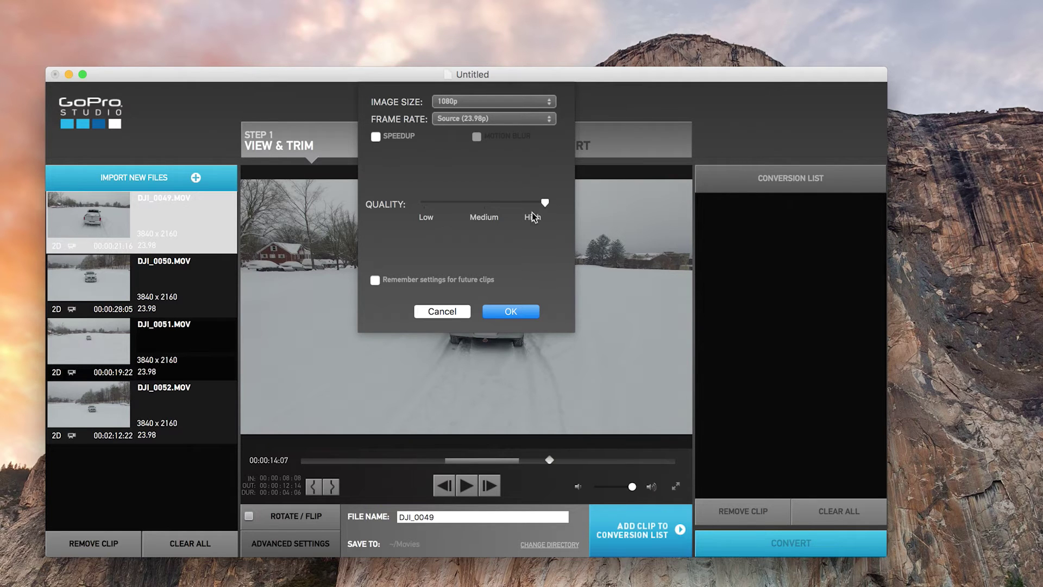
pyautogui.click(375, 279)
pyautogui.click(532, 316)
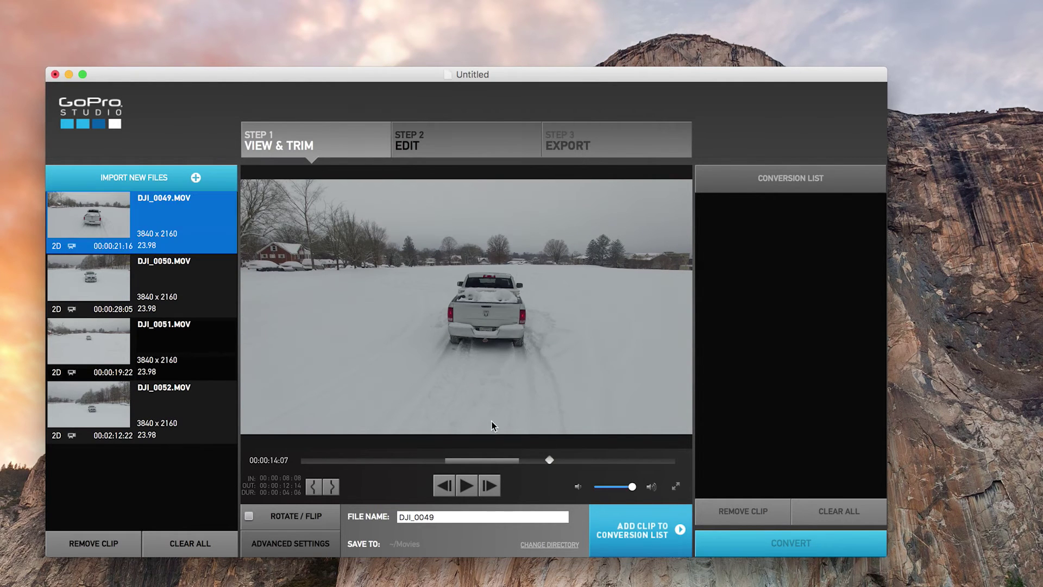
# Queue DJI_0049, silence the naming reminder, and queue DJI_0050 trimmed 00:00:09:00–00:00:16:00.
pyautogui.click(647, 538)
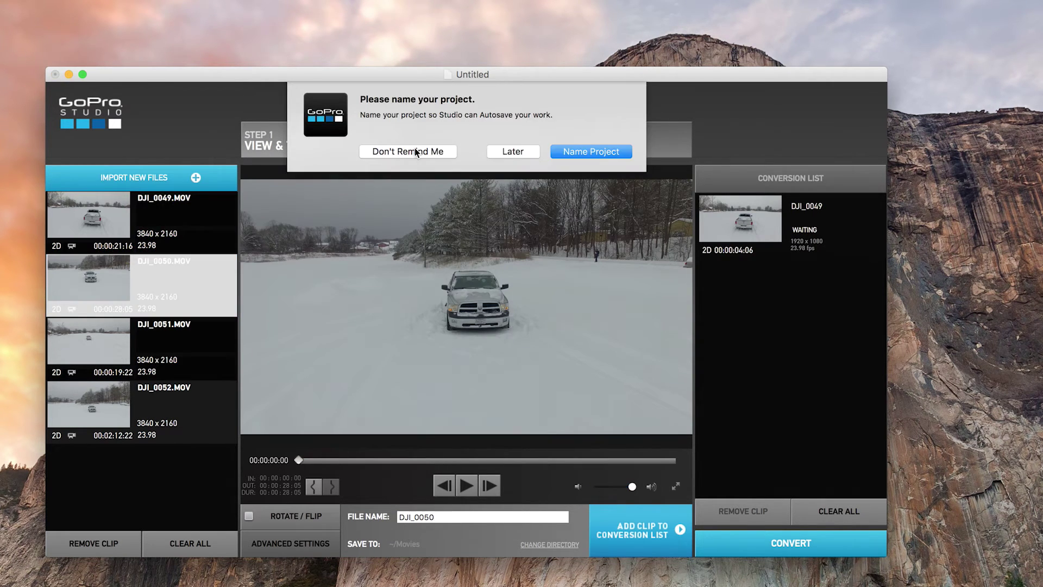
pyautogui.click(415, 148)
pyautogui.click(470, 488)
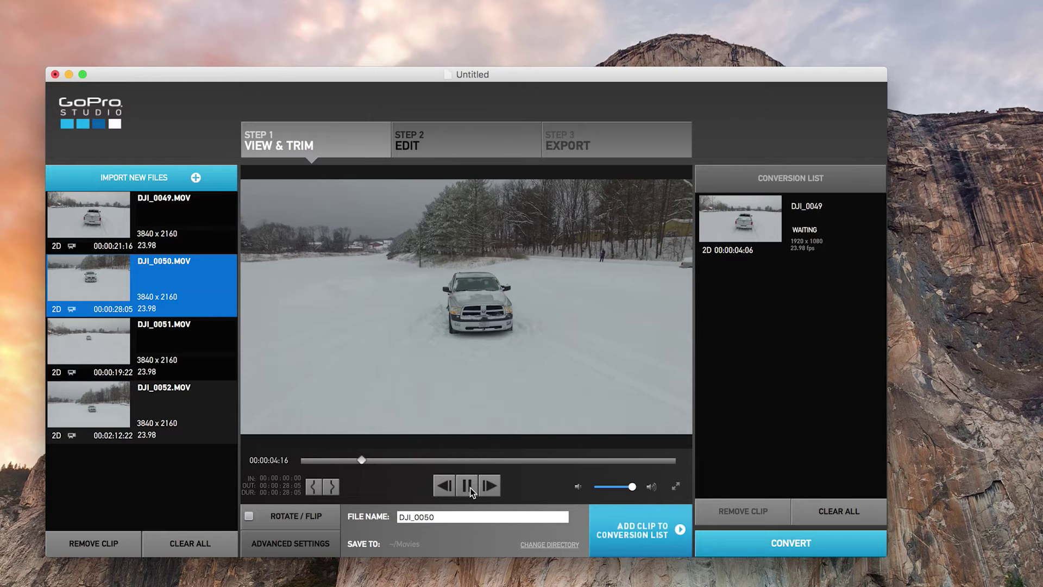
pyautogui.click(315, 487)
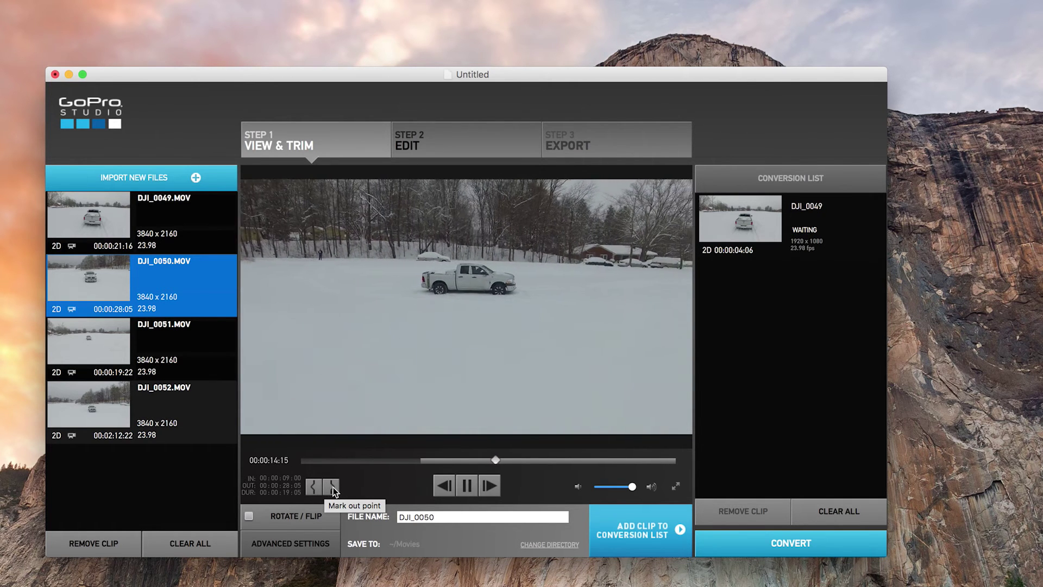
pyautogui.click(332, 488)
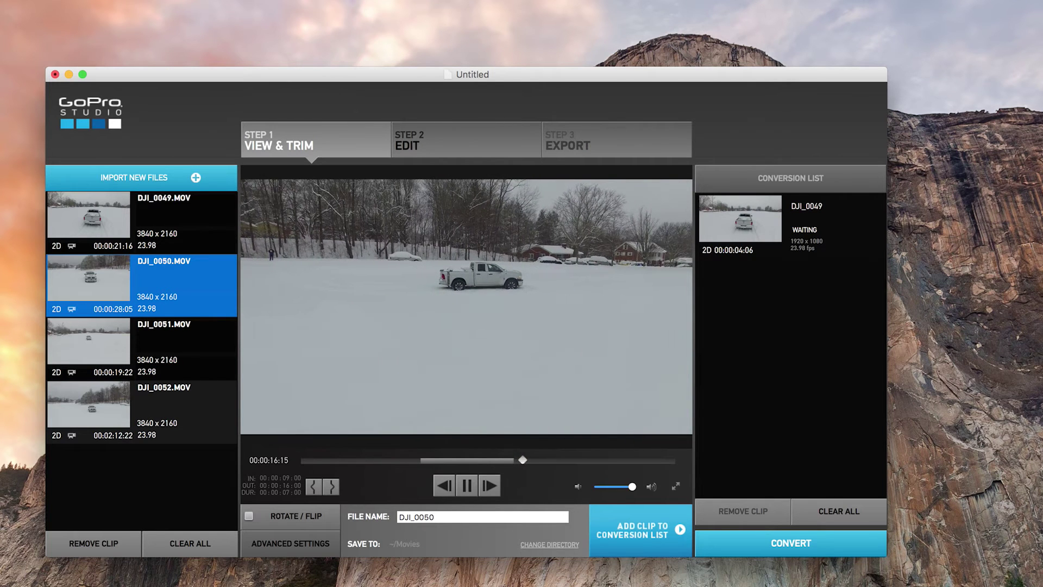
pyautogui.click(469, 486)
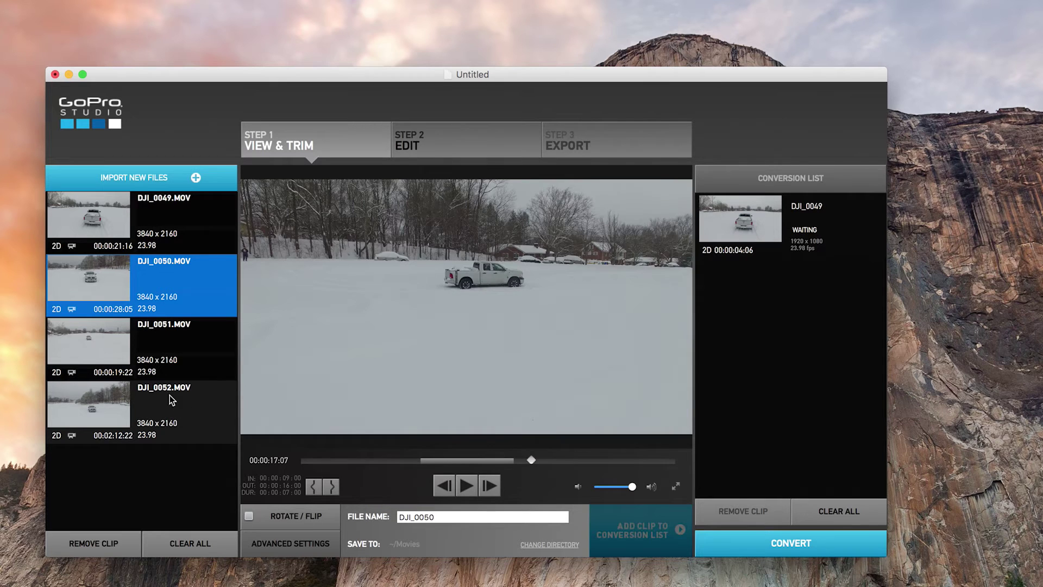
pyautogui.click(107, 346)
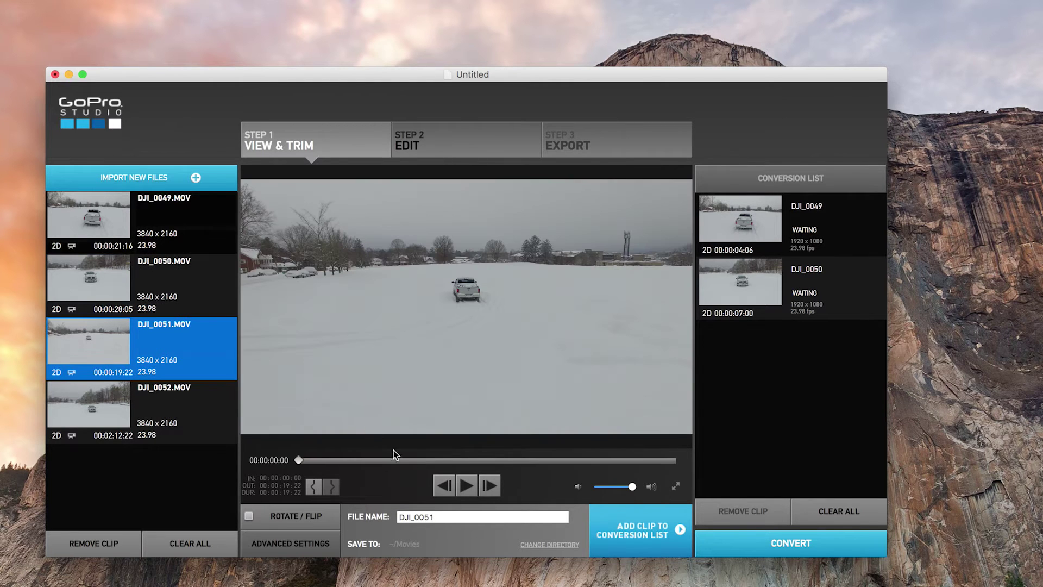
# Trim DJI_0051 to 00:00:08:12–00:00:18:07 and add it to the conversion list.
pyautogui.click(466, 486)
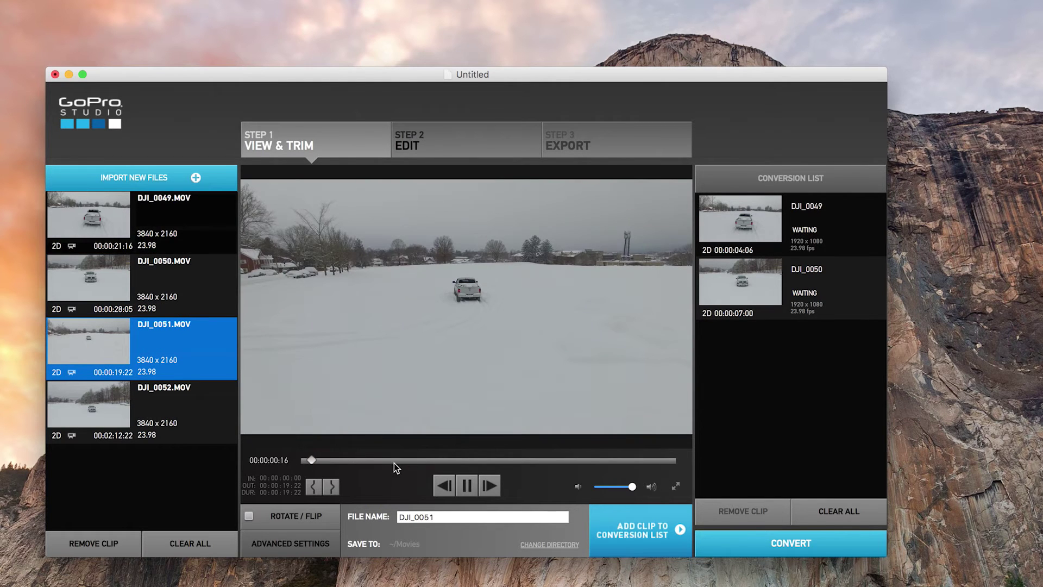
pyautogui.click(313, 487)
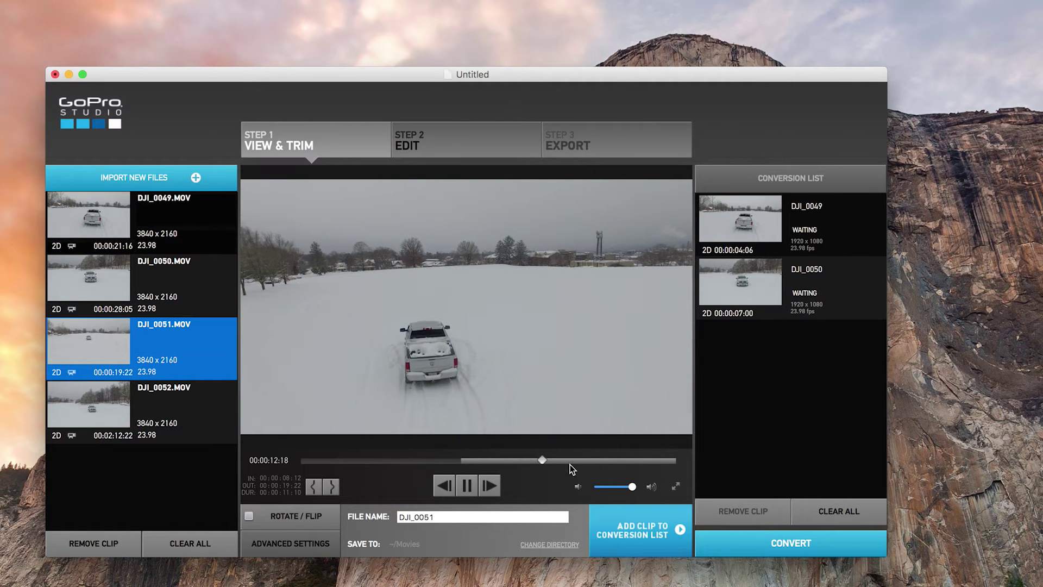
pyautogui.click(332, 487)
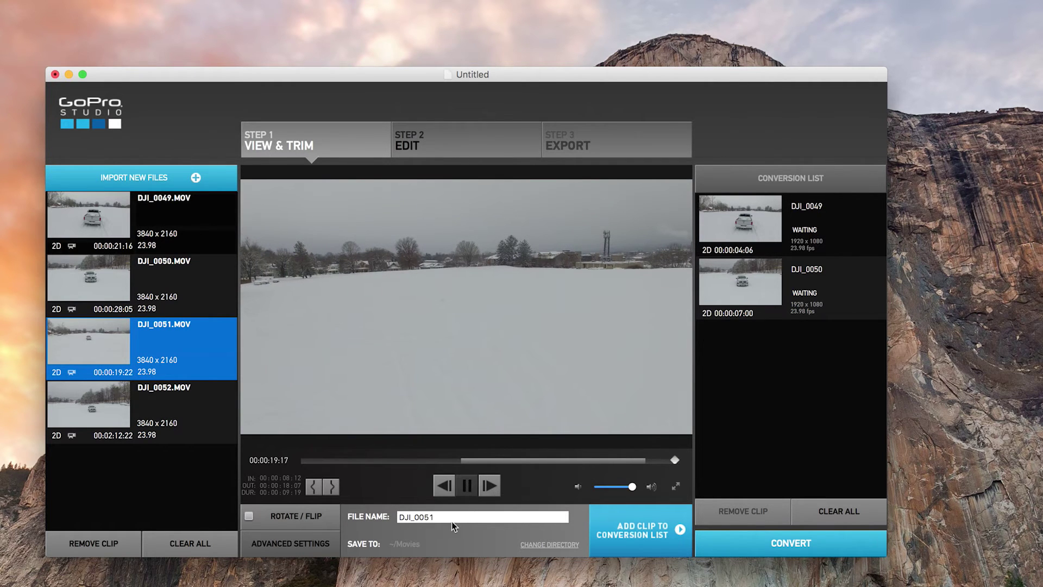
pyautogui.click(621, 526)
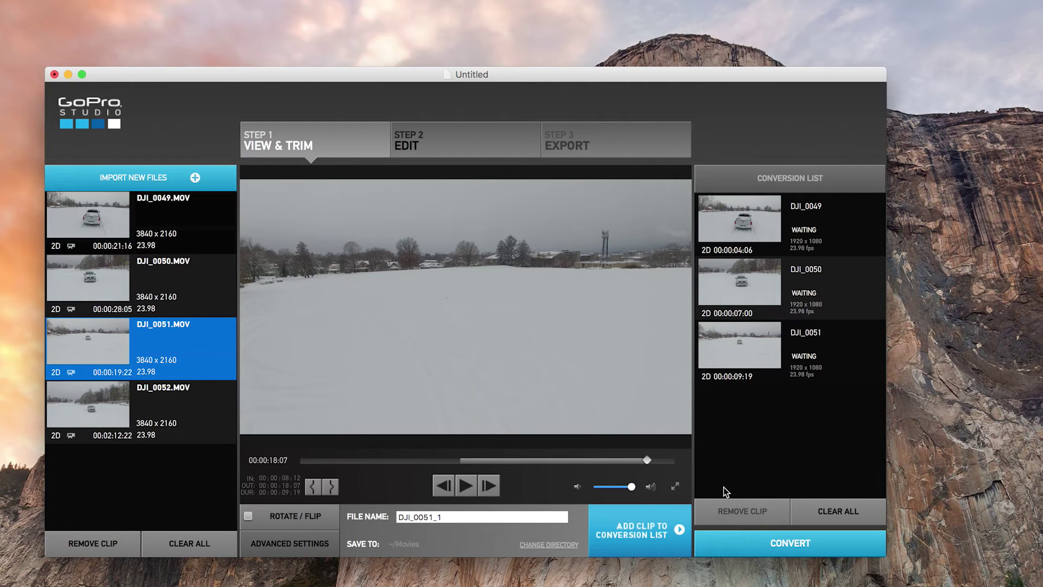
# Convert the three queued clips and proceed to the editing step.
pyautogui.click(808, 548)
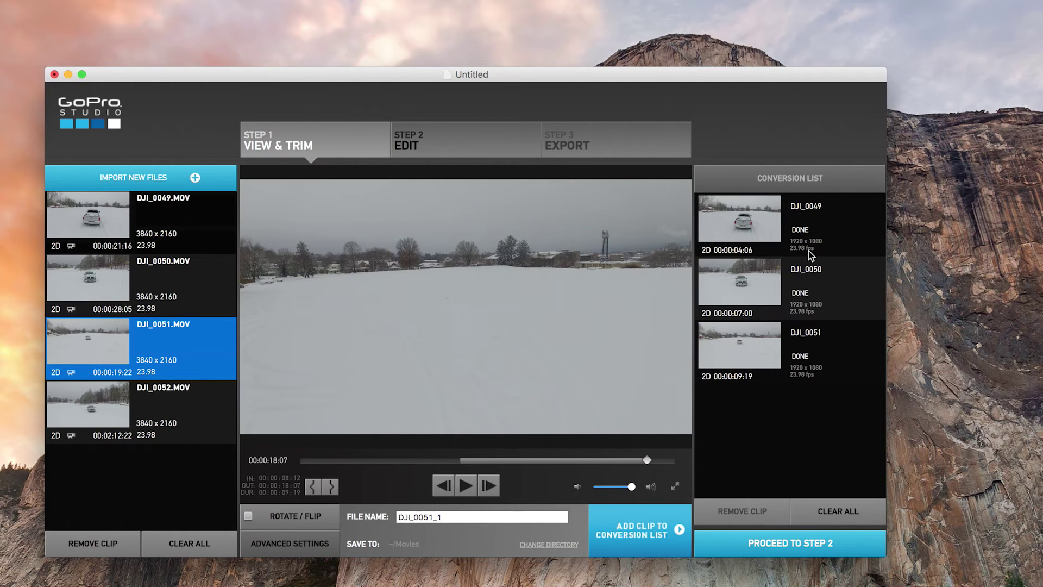
pyautogui.click(804, 545)
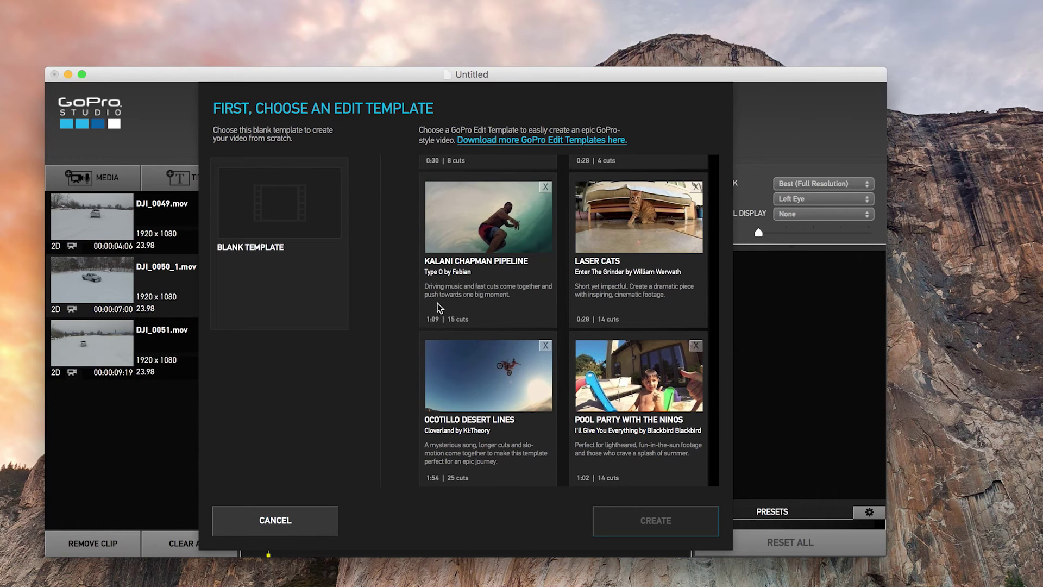
# Create a new project from the Blank Template.
pyautogui.click(253, 198)
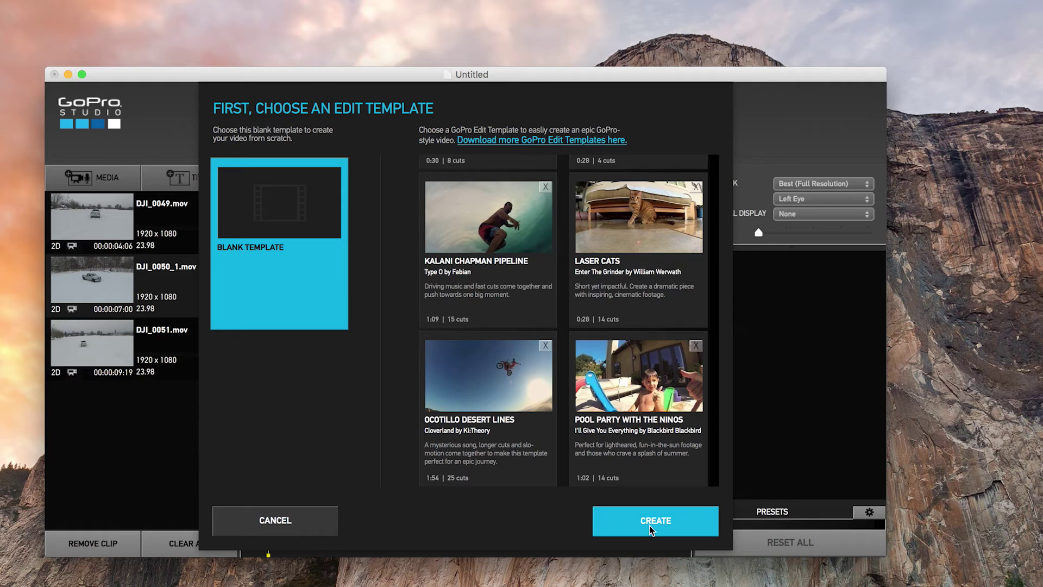
pyautogui.scroll(3, 650, 320)
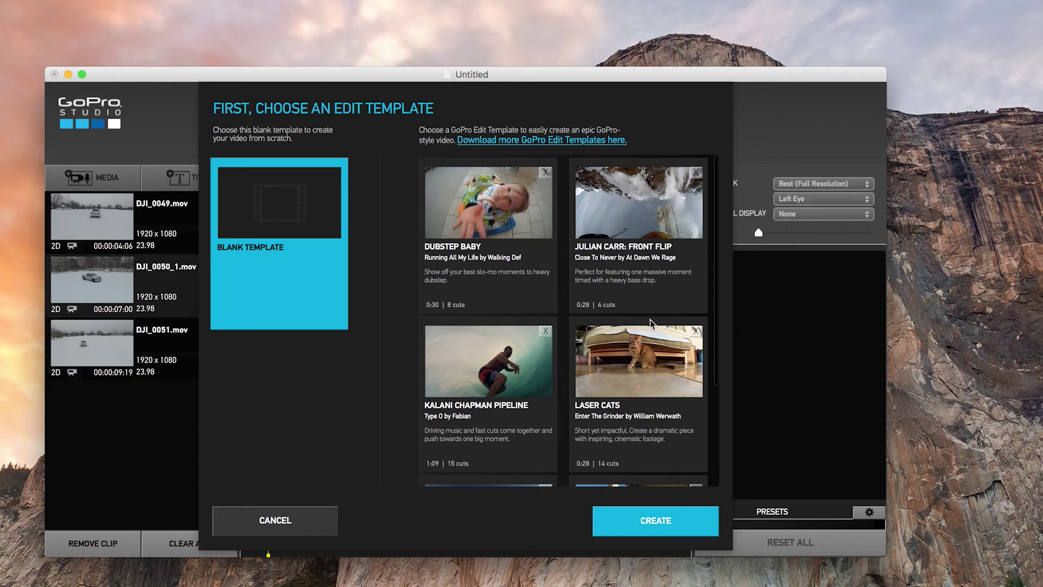
pyautogui.scroll(-1, 651, 320)
pyautogui.scroll(5, 650, 320)
pyautogui.click(666, 526)
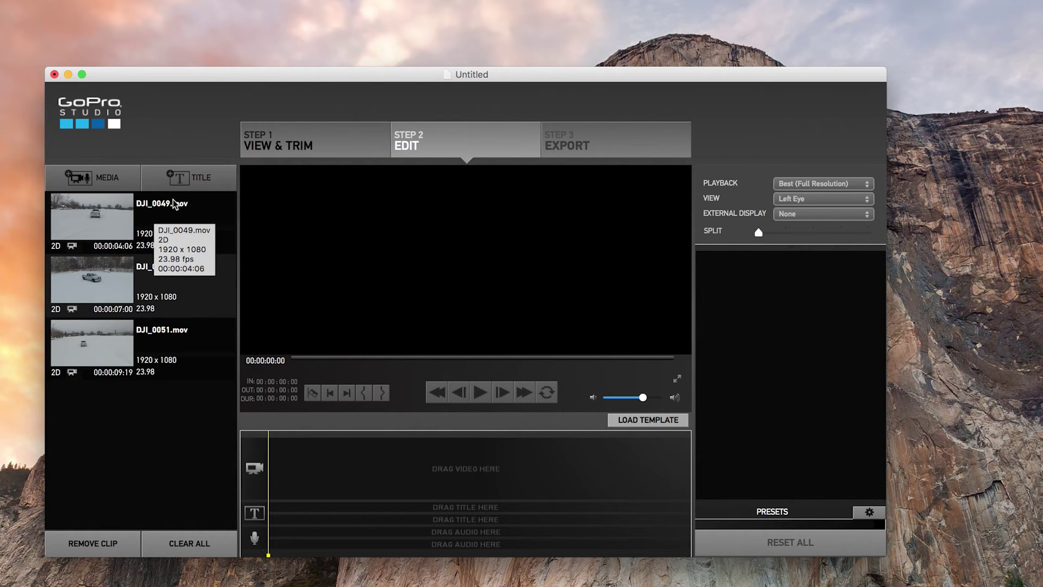
# Preview clips DJI_0049 and DJI_0050_1 in the viewer.
pyautogui.click(95, 216)
pyautogui.press('space')
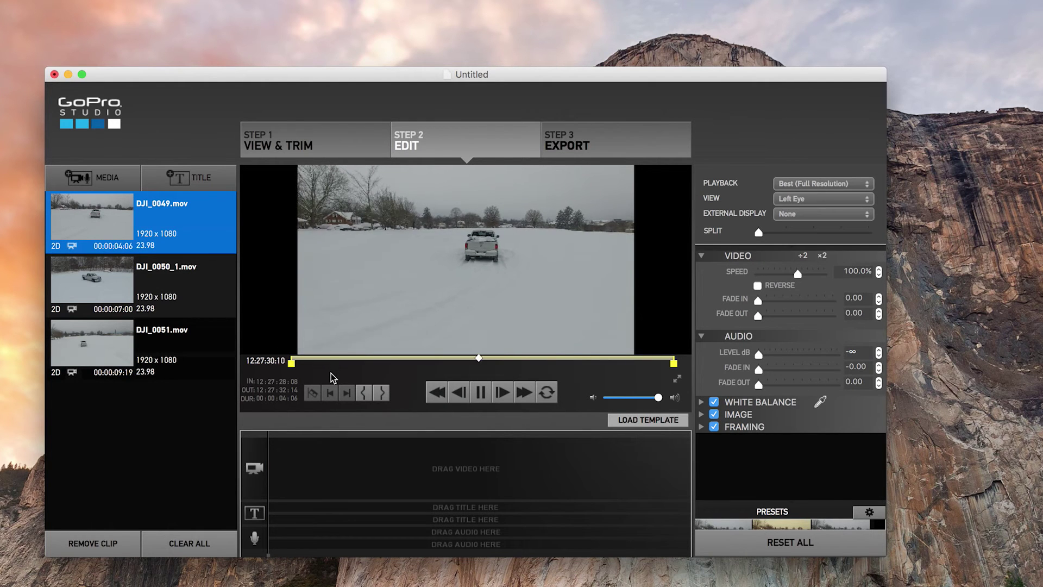
pyautogui.press('space')
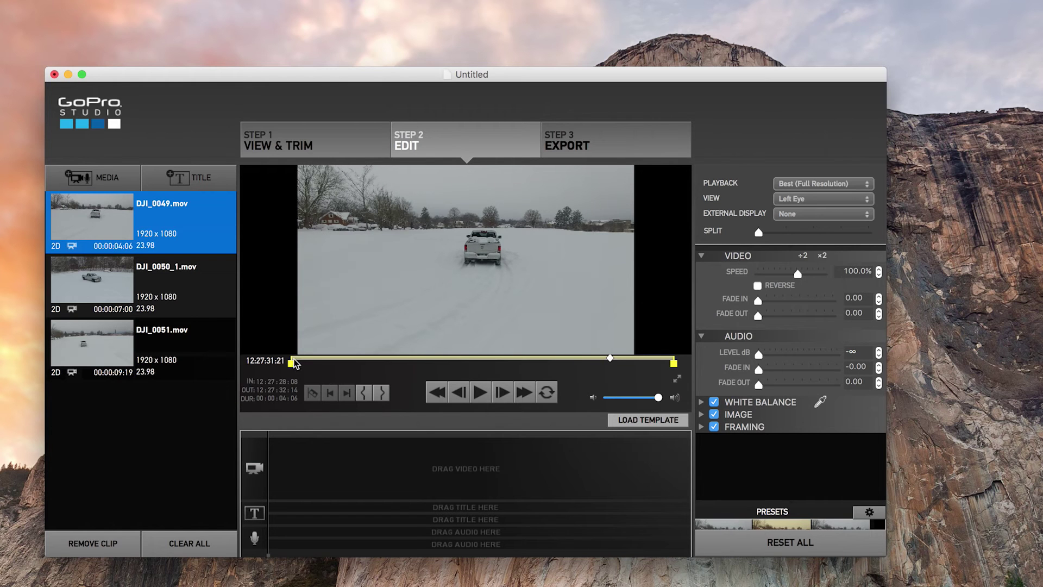
pyautogui.click(125, 294)
pyautogui.press('space')
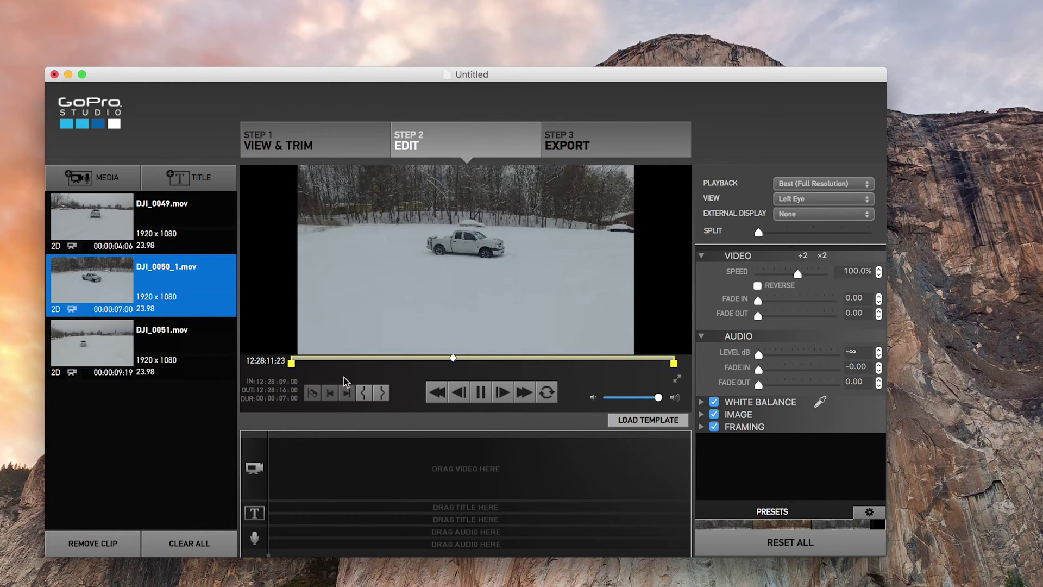
pyautogui.press('space')
# Place DJI_0049, DJI_0050_1 and DJI_0051 on the video track in order and play it back.
pyautogui.click(99, 221)
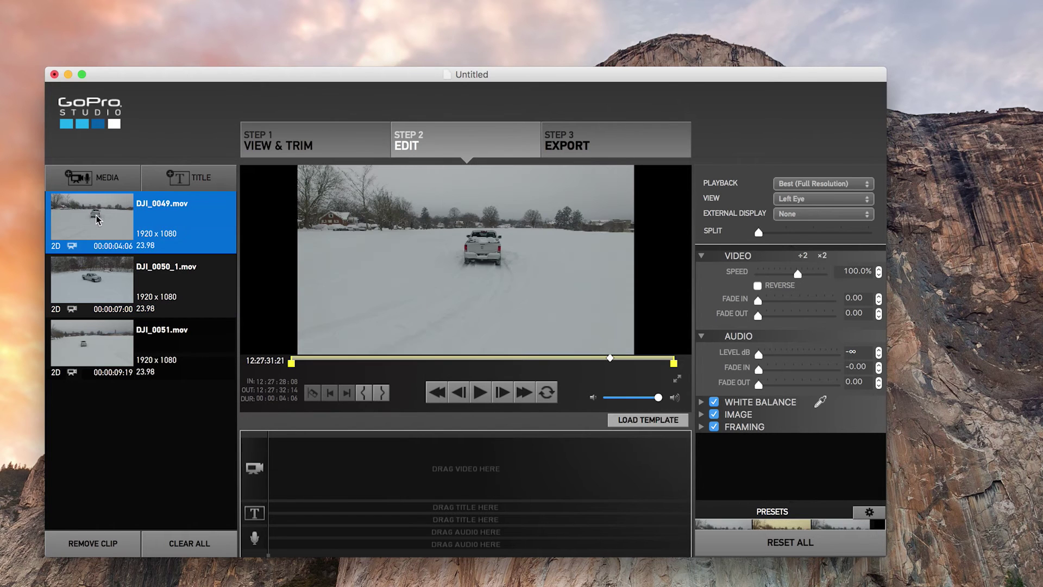
pyautogui.moveTo(99, 220); pyautogui.dragTo(401, 447)
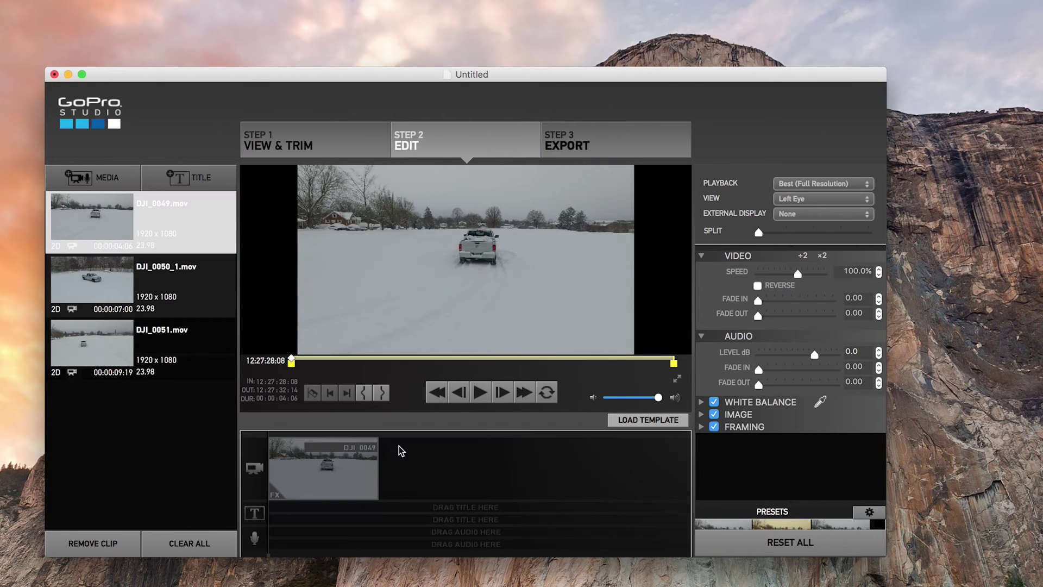
pyautogui.moveTo(99, 278); pyautogui.dragTo(434, 462)
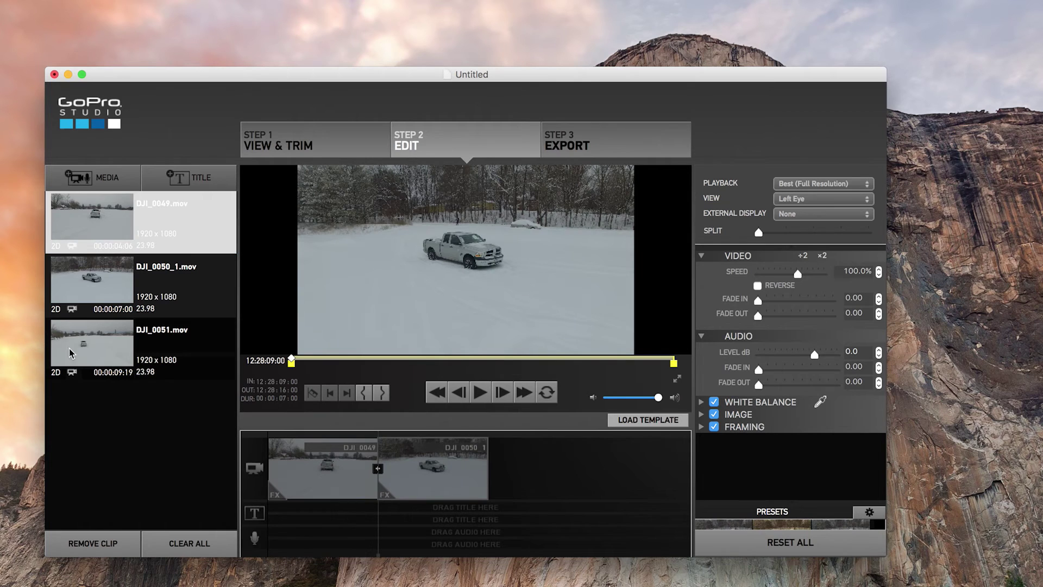
pyautogui.moveTo(83, 341); pyautogui.dragTo(560, 439)
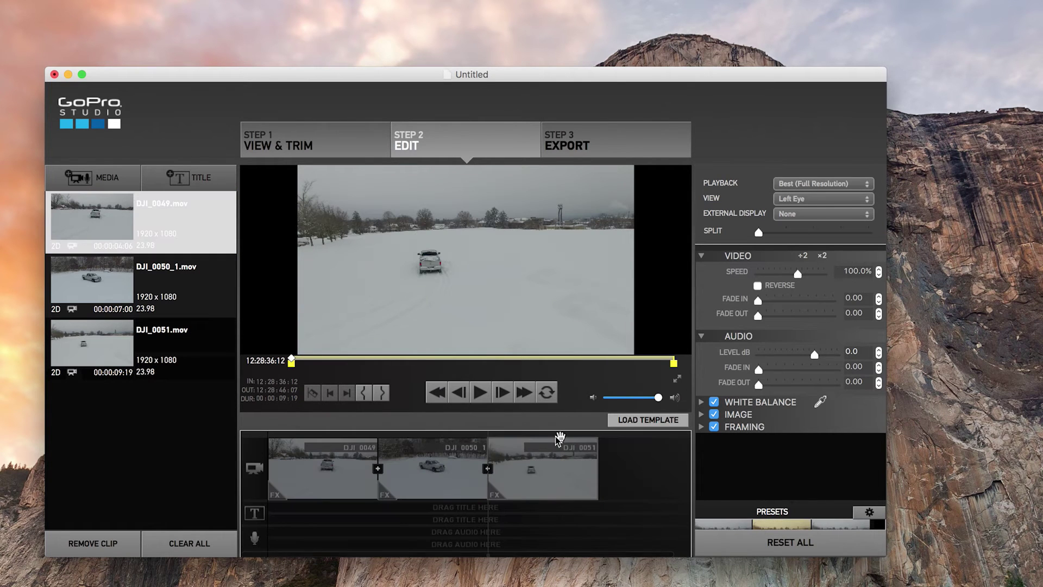
pyautogui.click(286, 463)
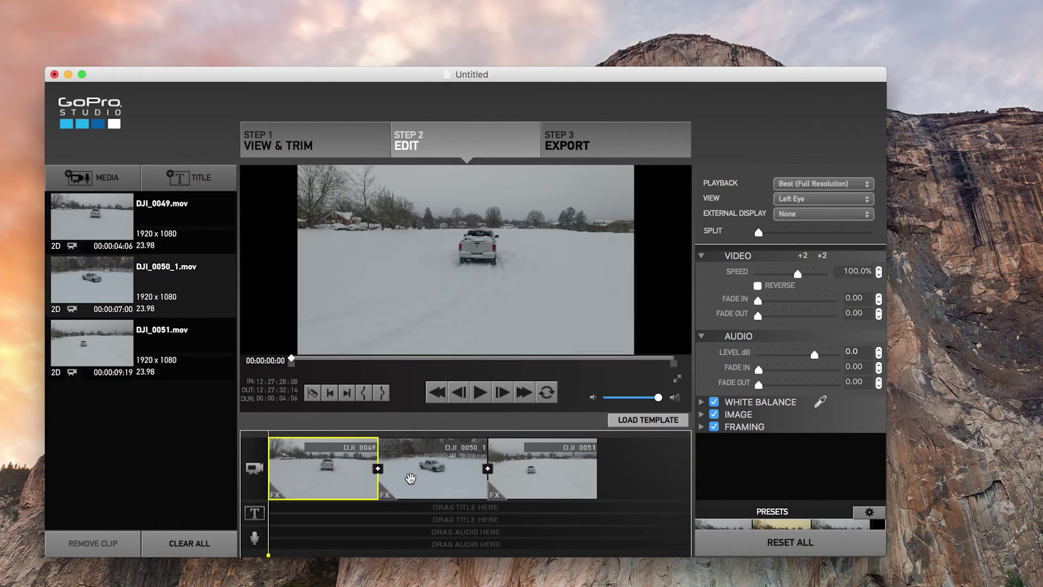
pyautogui.press('space')
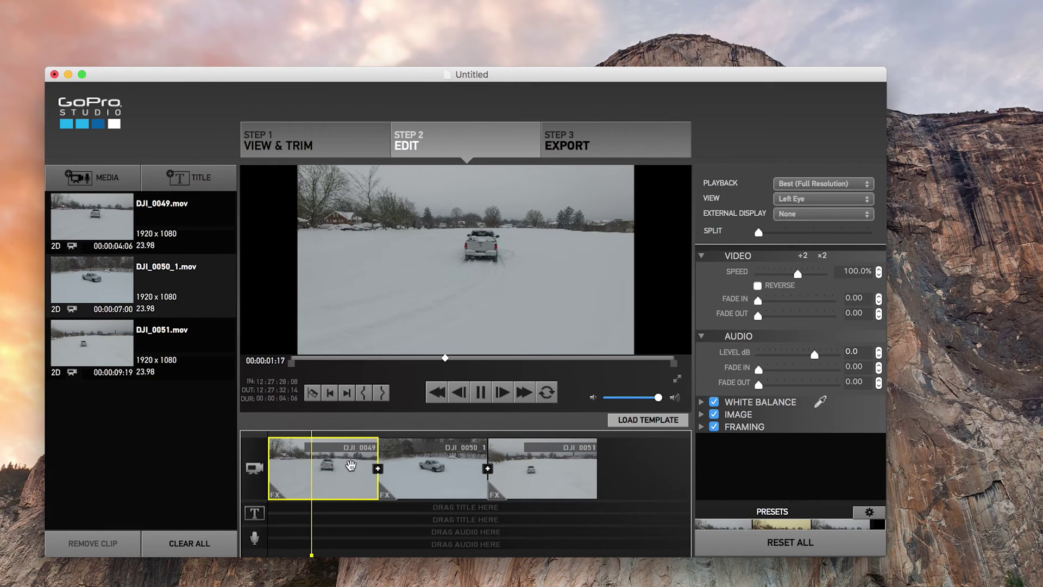
pyautogui.press('space')
pyautogui.press('space')
pyautogui.press('space')
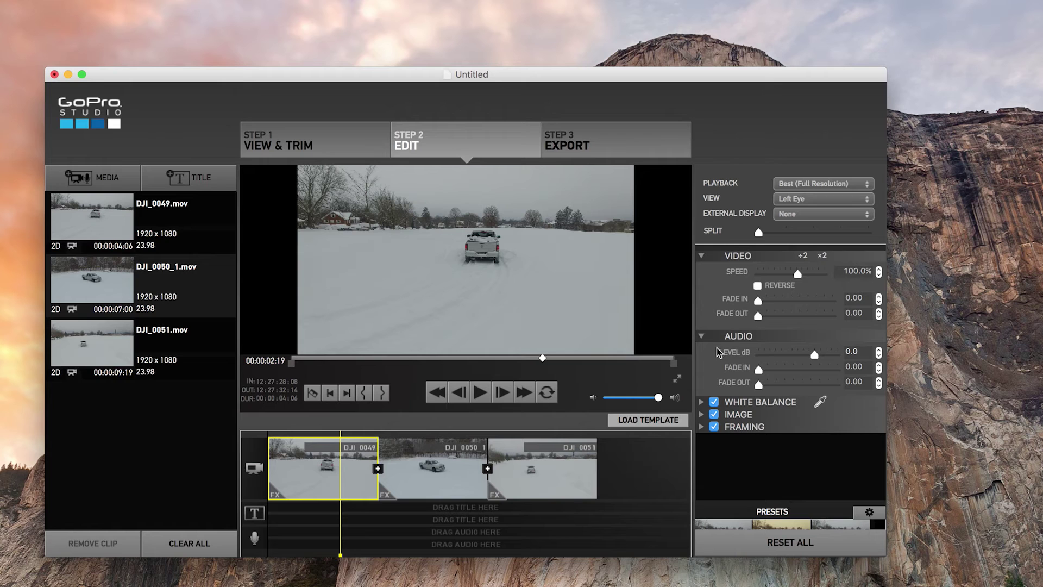
# Nudge the first clip's White Balance Temperature slightly cooler.
pyautogui.click(702, 403)
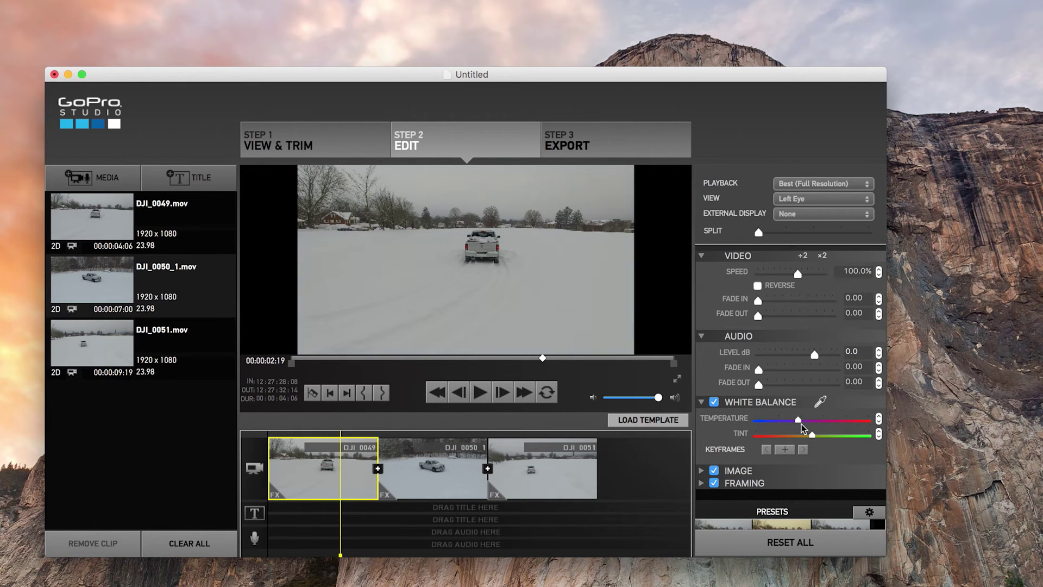
pyautogui.moveTo(801, 424); pyautogui.dragTo(797, 424)
pyautogui.click(701, 471)
pyautogui.scroll(-5, 817, 455)
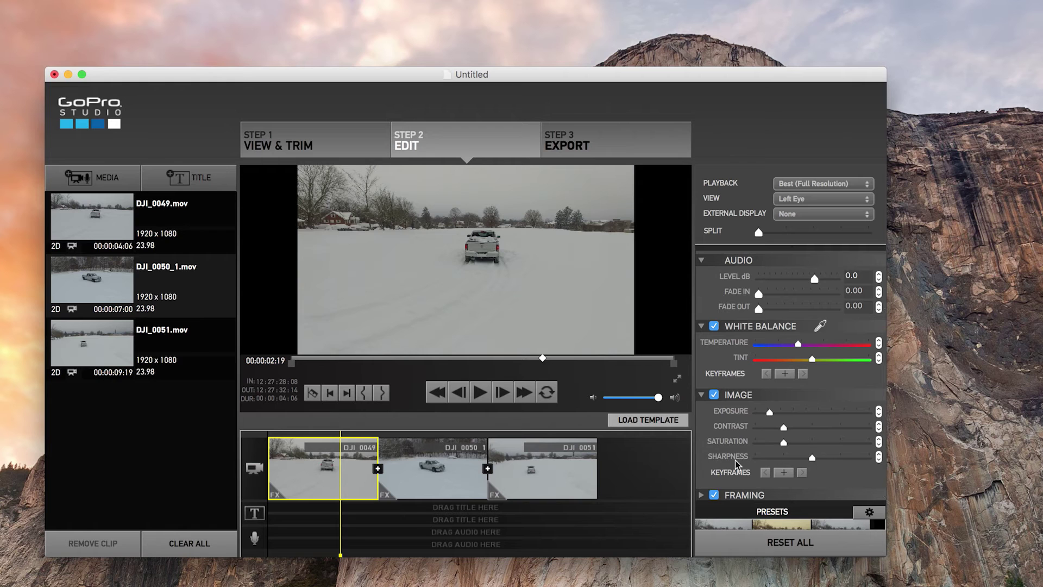
# Adjust the first clip's Framing Rotation until its horizon is nearly level.
pyautogui.click(702, 495)
pyautogui.scroll(-4, 720, 476)
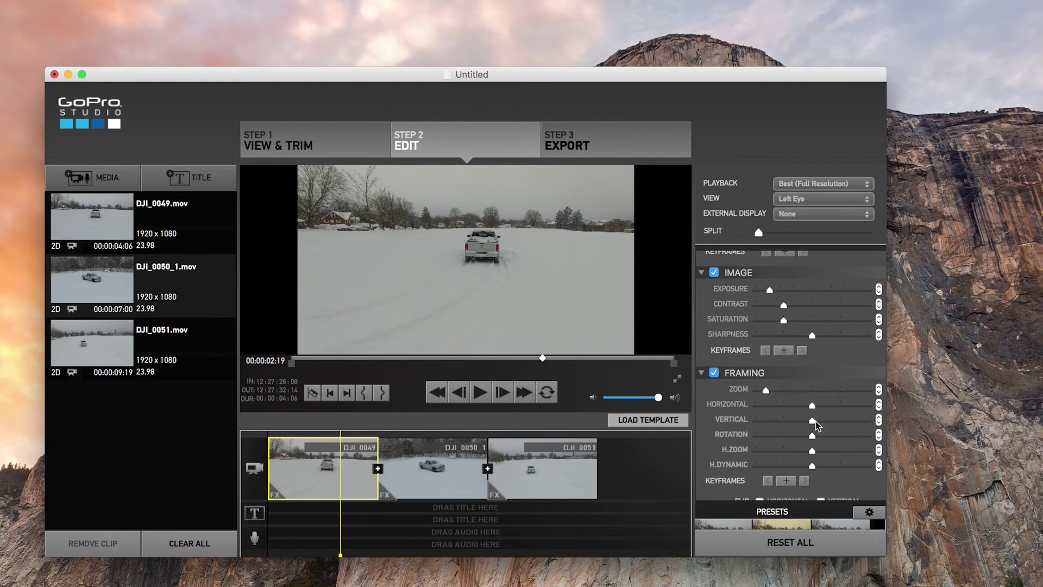
pyautogui.moveTo(813, 435); pyautogui.dragTo(828, 438)
pyautogui.click(791, 436)
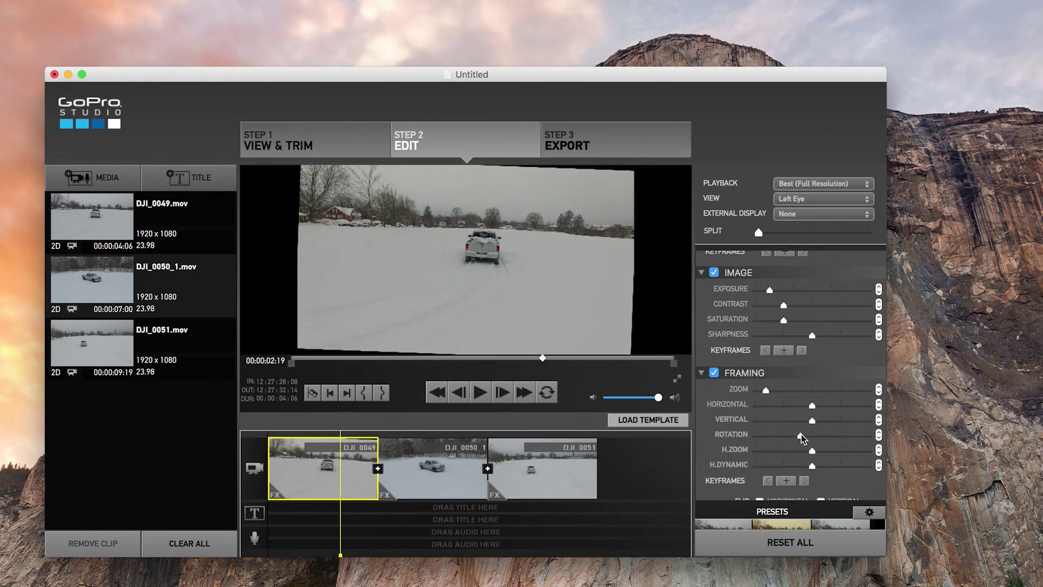
pyautogui.click(879, 438)
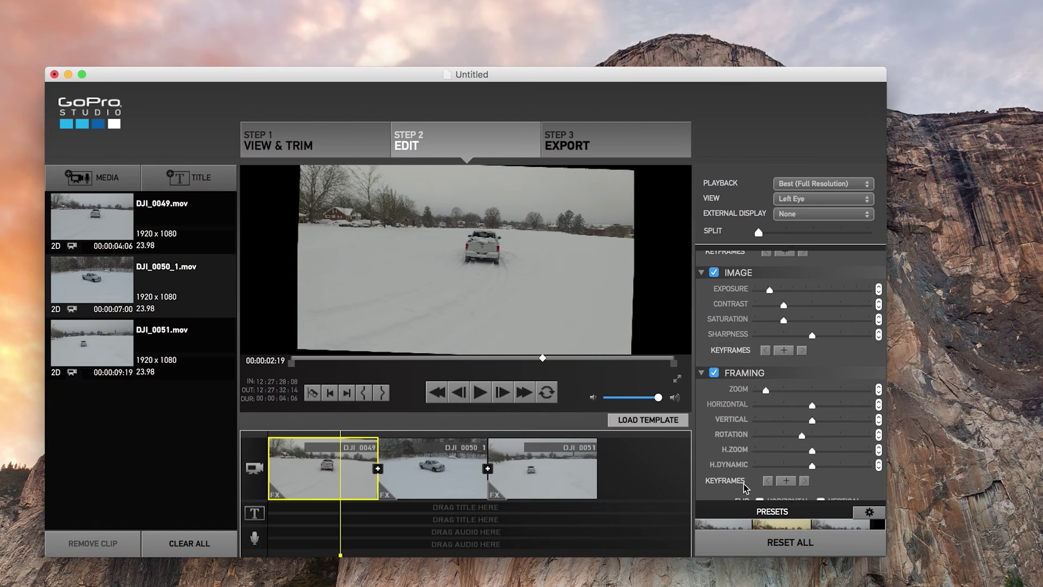
pyautogui.scroll(-1, 749, 481)
pyautogui.scroll(8, 733, 485)
pyautogui.scroll(1, 731, 486)
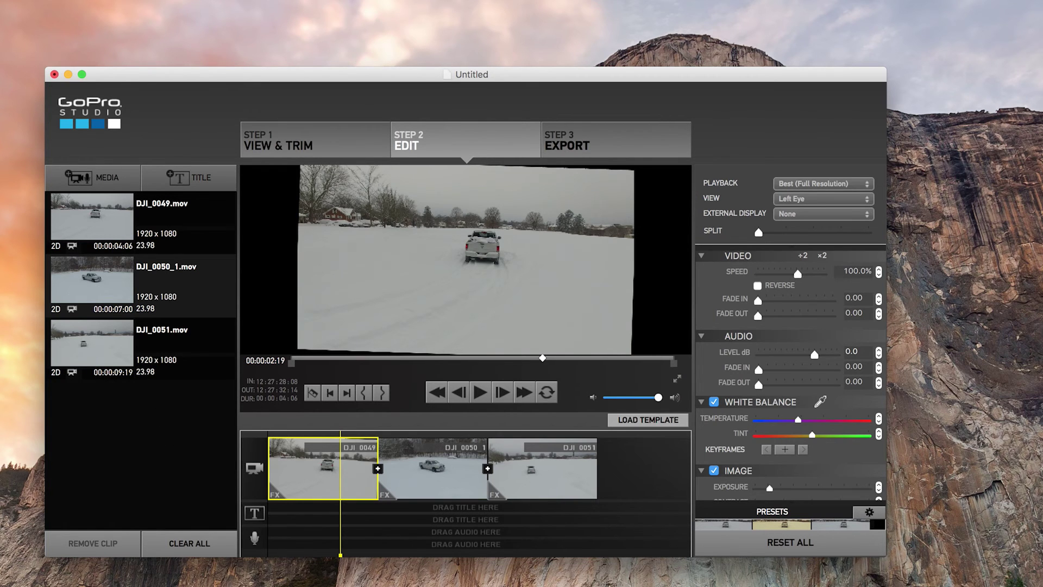
# Preview the Frank Sinatra mp3 from the Music folder and import it into the project media.
pyautogui.press('super+Tab')
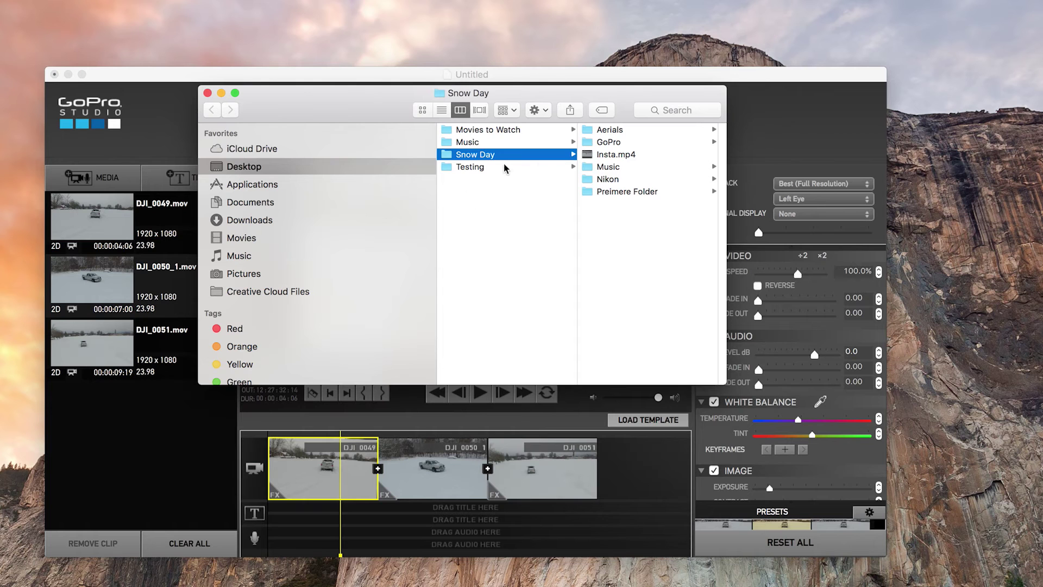
pyautogui.click(605, 172)
pyautogui.moveTo(611, 101); pyautogui.dragTo(961, 169)
pyautogui.click(1008, 211)
pyautogui.press('space')
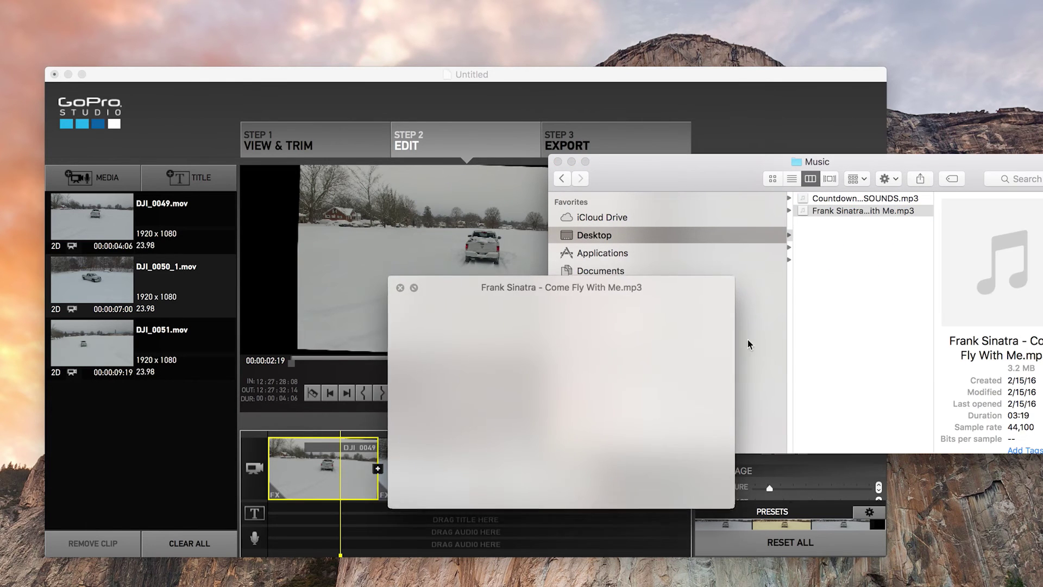
pyautogui.press('space')
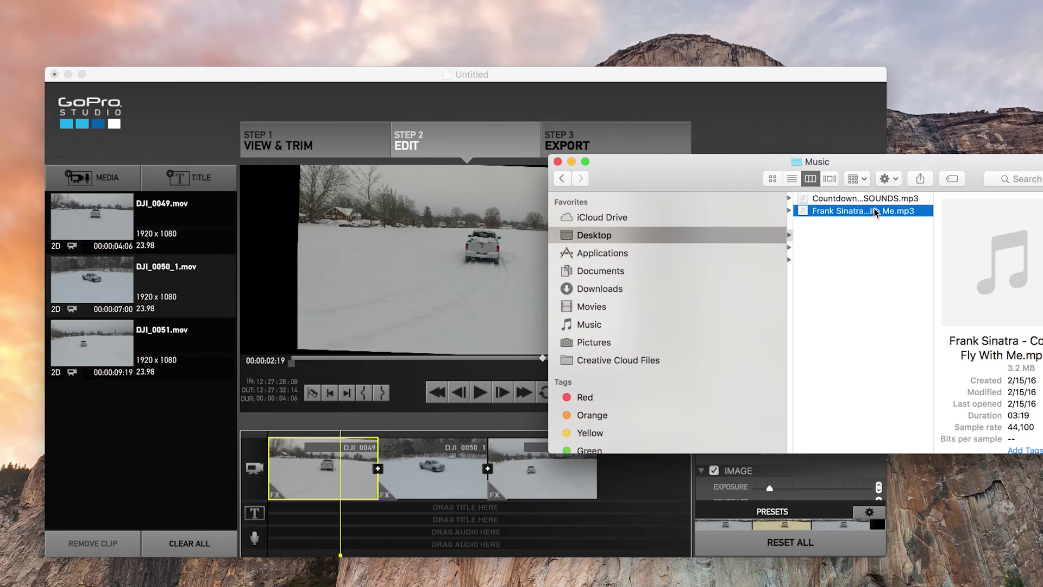
pyautogui.moveTo(878, 212); pyautogui.dragTo(173, 436)
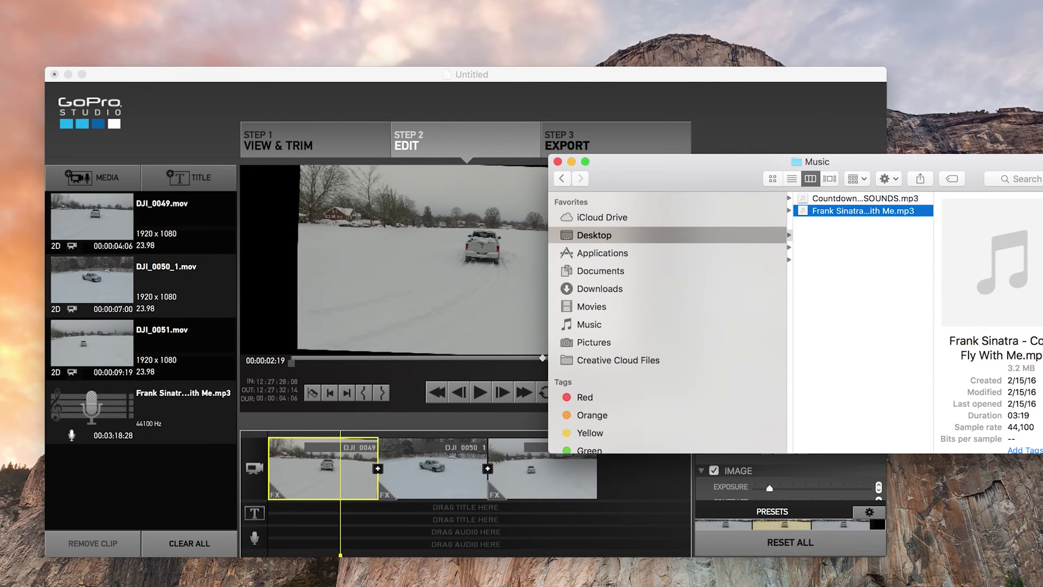
# Set in and out points on the Sinatra song to keep about 25 seconds.
pyautogui.click(108, 400)
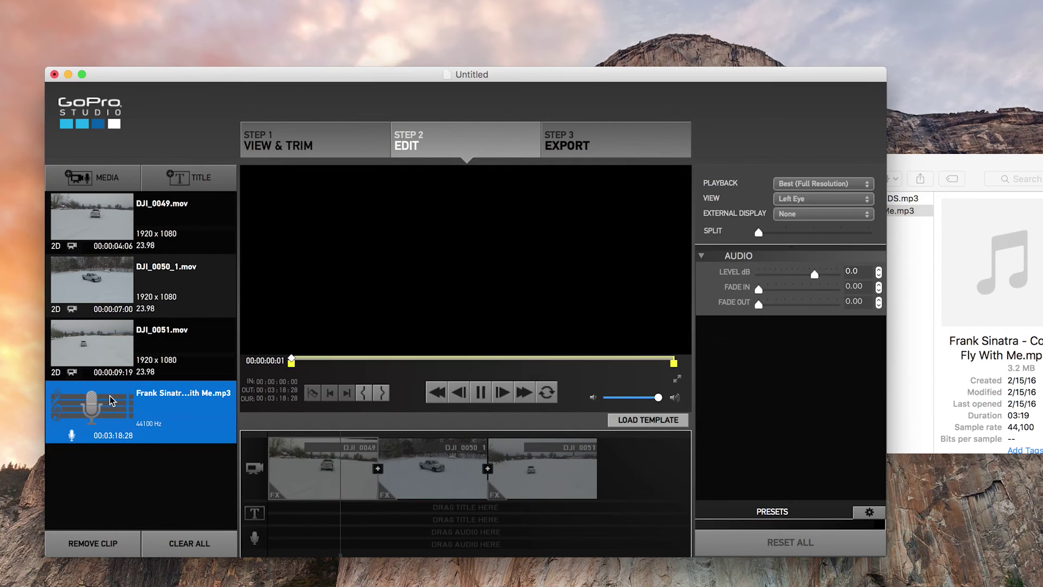
pyautogui.click(331, 357)
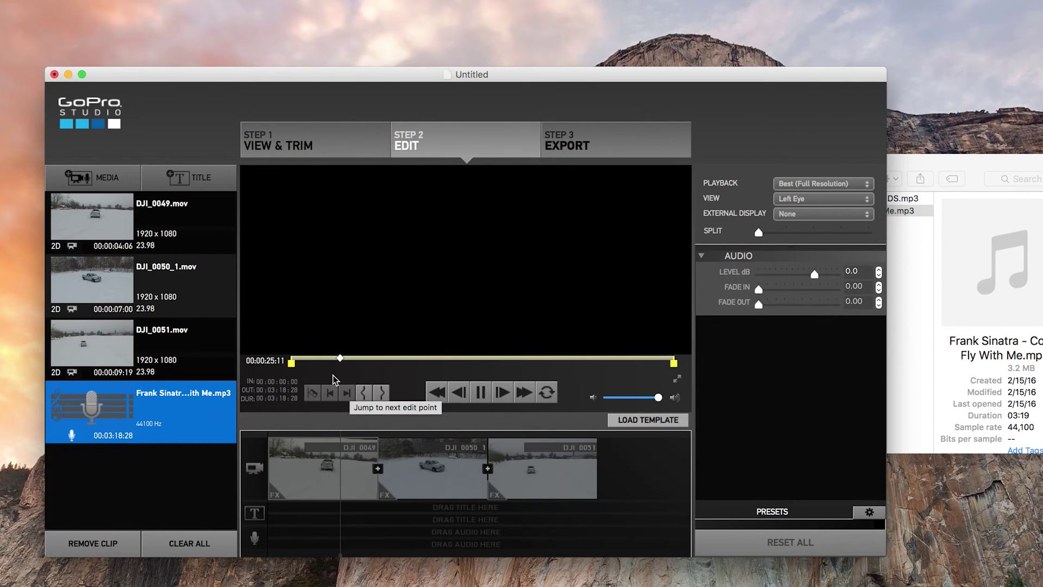
pyautogui.click(361, 394)
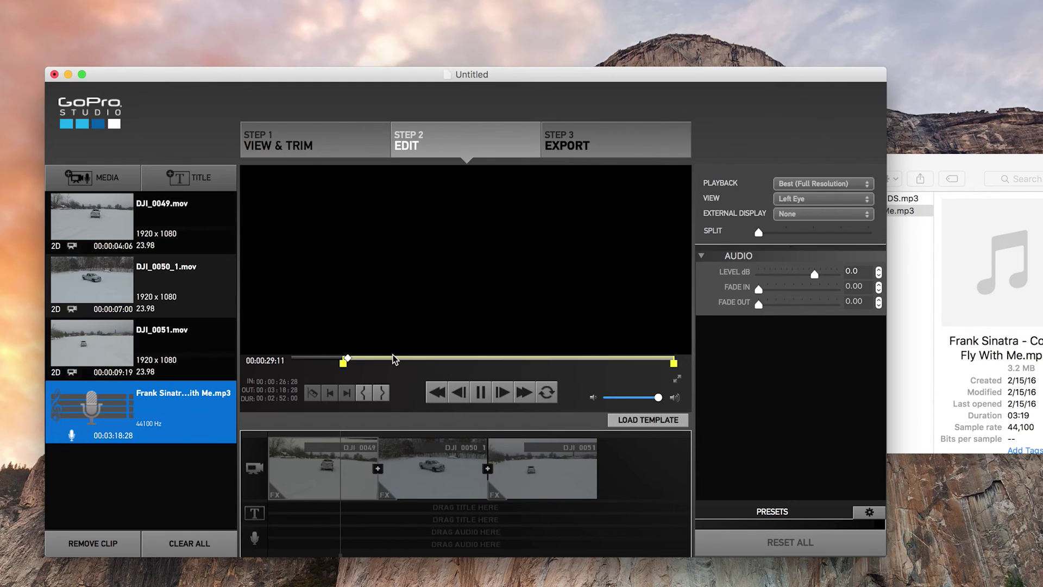
pyautogui.click(391, 358)
pyautogui.click(382, 392)
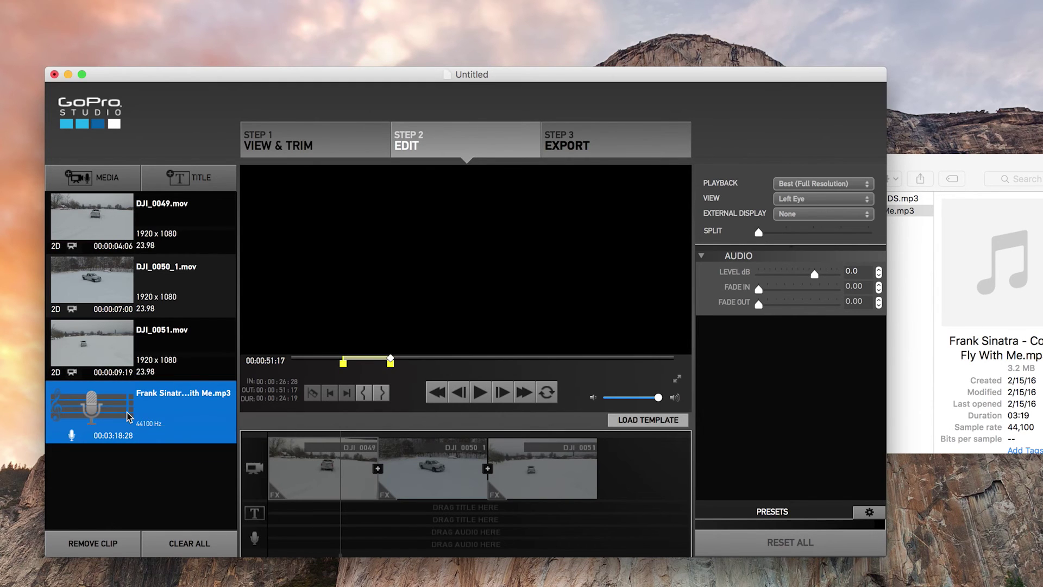
# Place the trimmed Sinatra song on the audio track and play back the edit.
pyautogui.moveTo(80, 404); pyautogui.dragTo(267, 538)
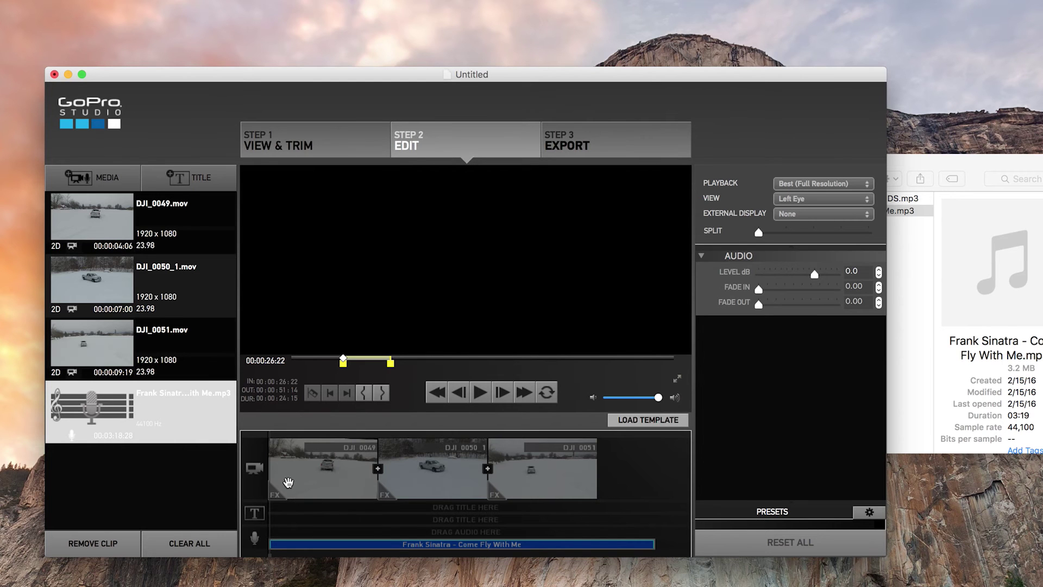
pyautogui.press('space')
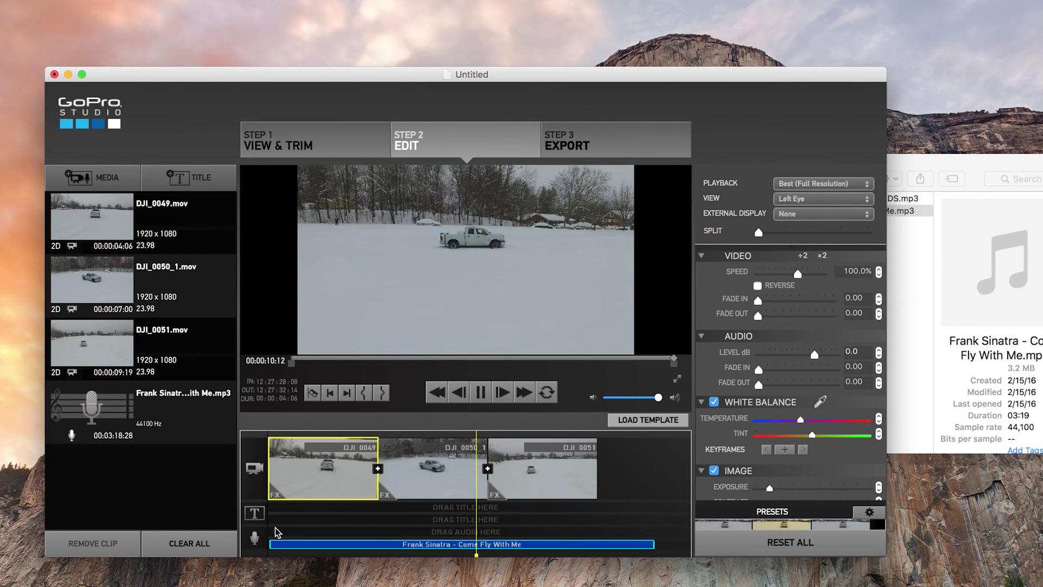
pyautogui.press('space')
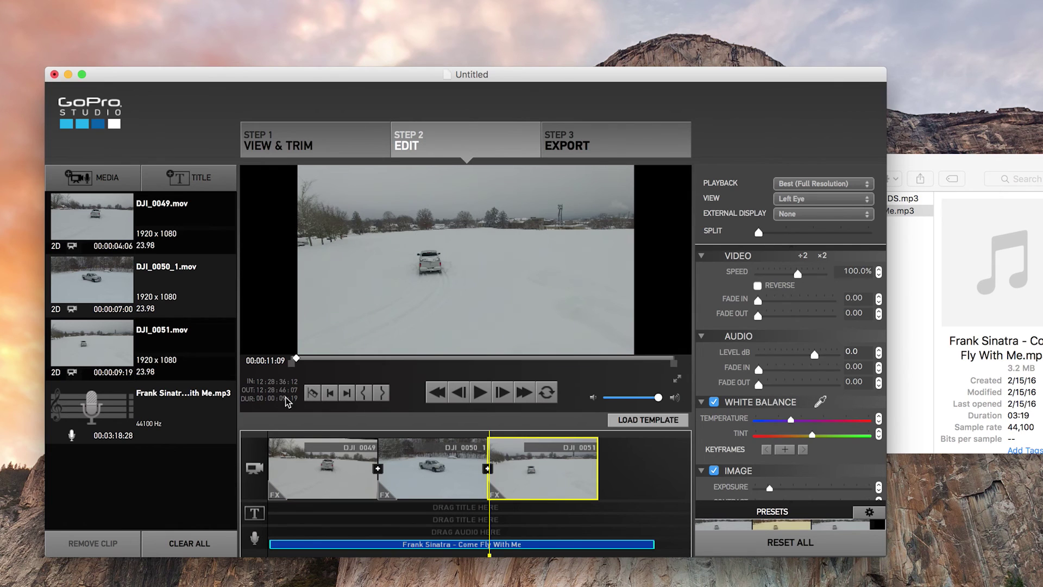
# Add a new title clip and select its placeholder word 'Title'.
pyautogui.click(215, 185)
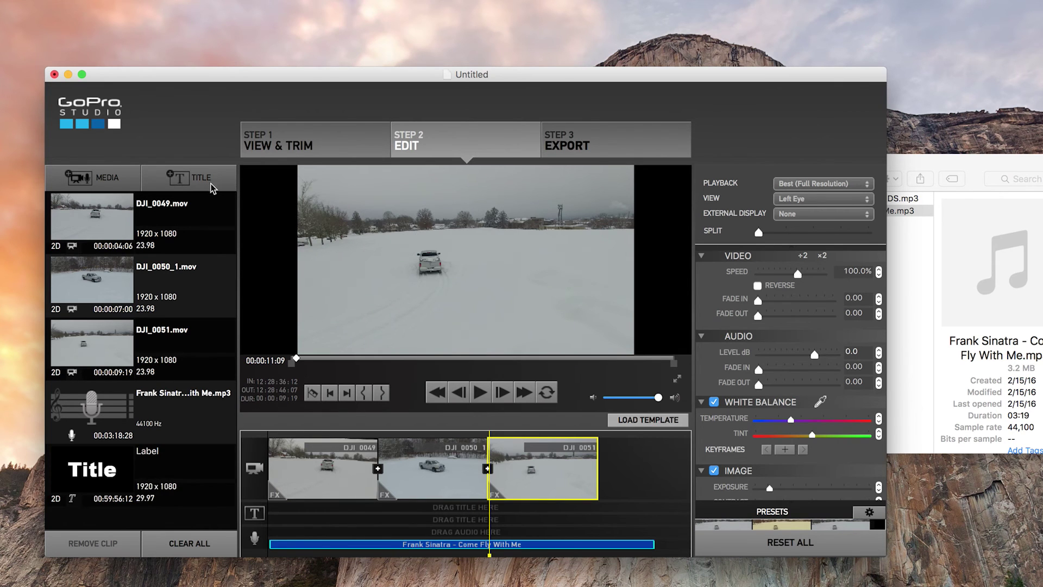
pyautogui.click(124, 467)
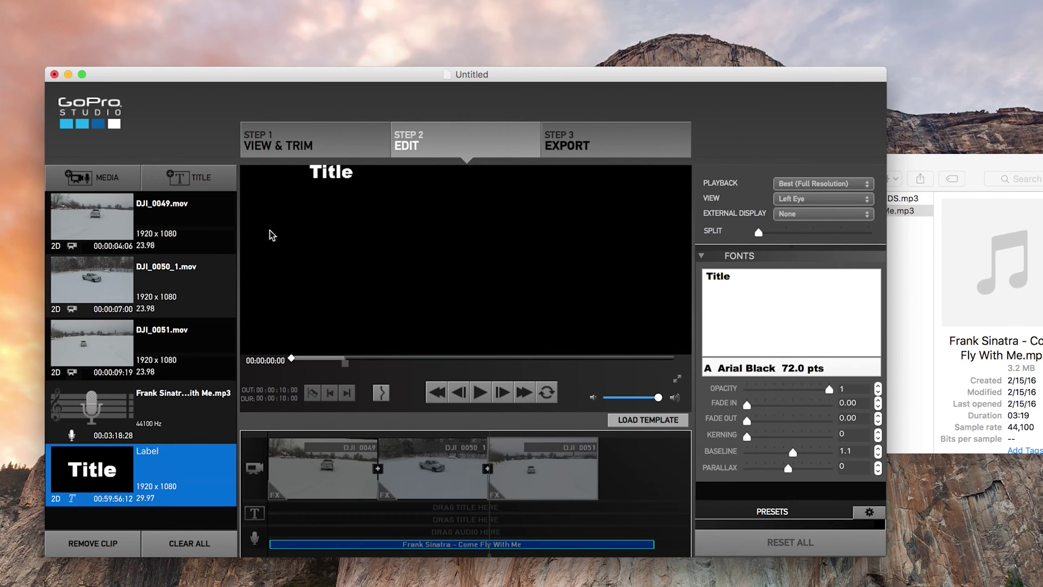
pyautogui.moveTo(734, 273); pyautogui.dragTo(688, 267)
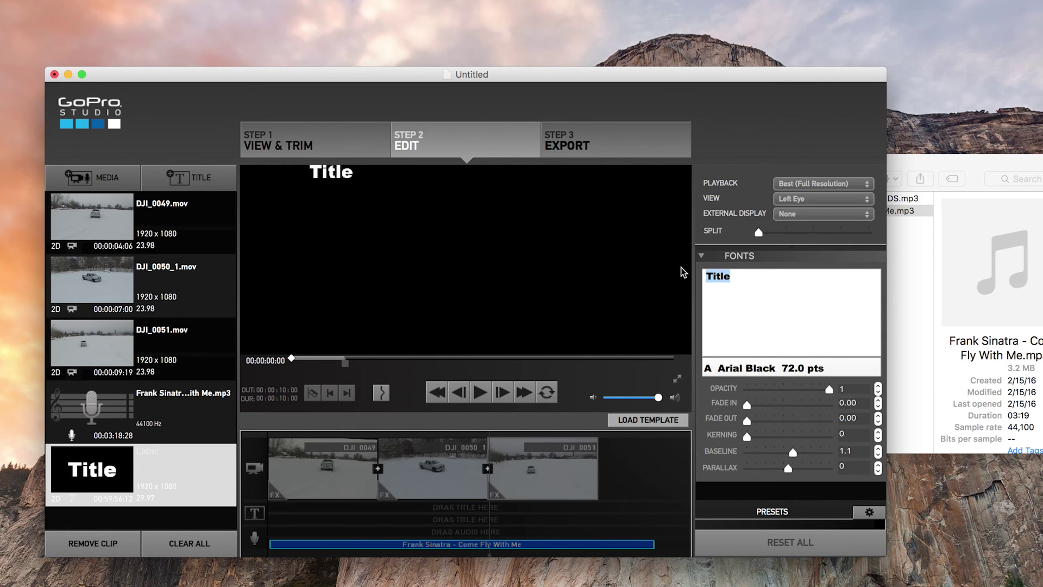
# Replace the placeholder with 'Truck in snow' and bring up the font settings.
pyautogui.write('Truvk')
pyautogui.press('BackSpace')
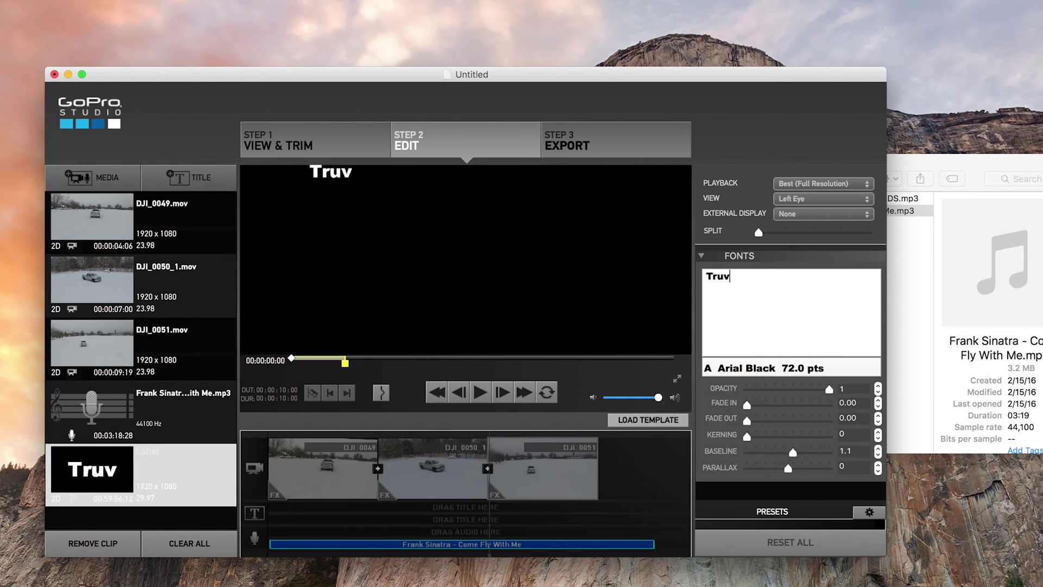
pyautogui.press('BackSpace')
pyautogui.write('cki in ')
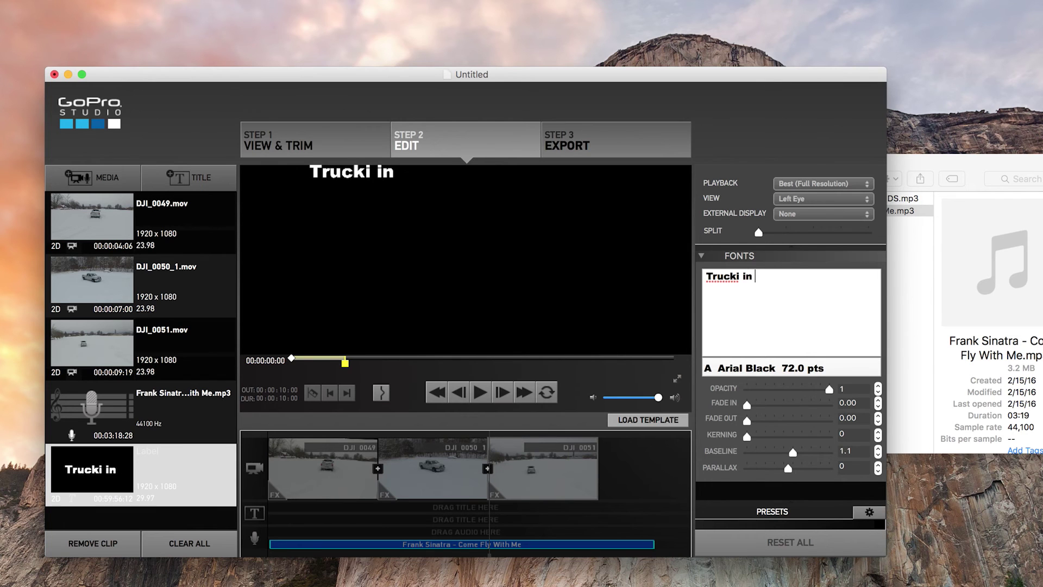
pyautogui.write('s')
pyautogui.press('BackSpace')
pyautogui.press('BackSpace')
pyautogui.press('BackSpace')
pyautogui.press('BackSpace')
pyautogui.press('BackSpace')
pyautogui.press('BackSpace')
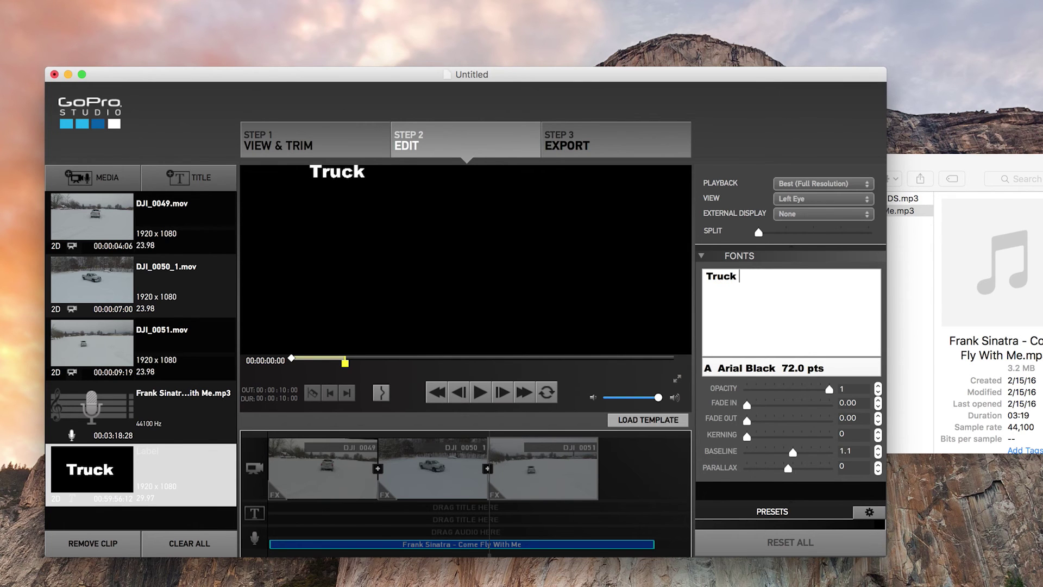
pyautogui.write('in shn')
pyautogui.press('BackSpace')
pyautogui.press('BackSpace')
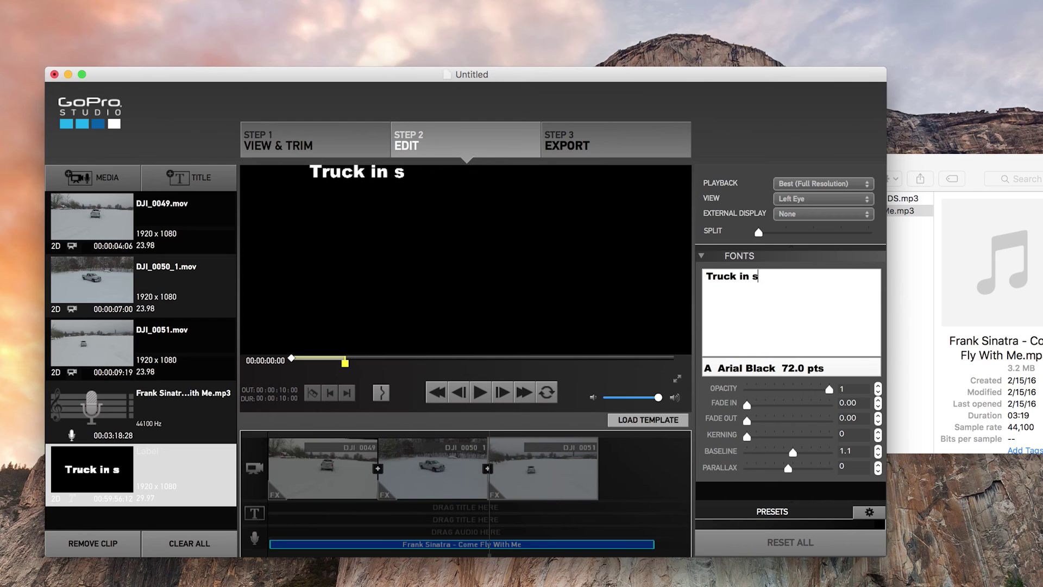
pyautogui.write('mow\\')
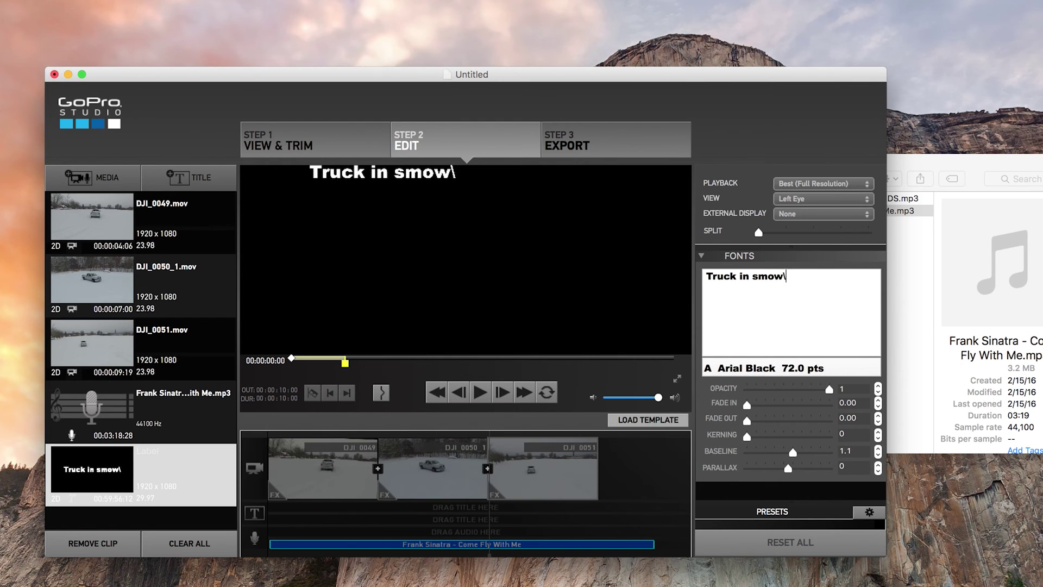
pyautogui.press('BackSpace')
pyautogui.press('BackSpace')
pyautogui.press('BackSpace')
pyautogui.press('BackSpace')
pyautogui.write('now')
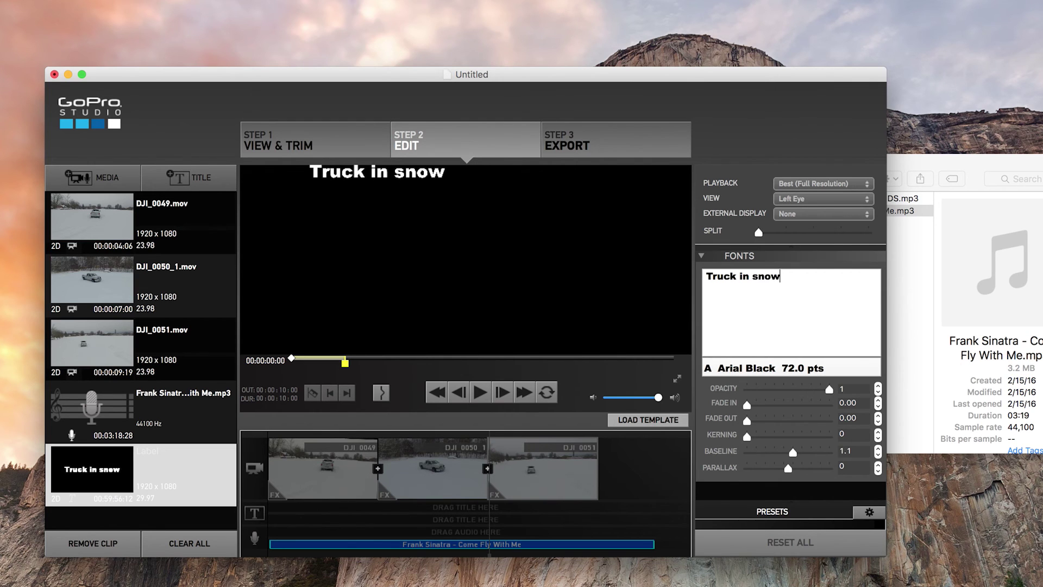
pyautogui.click(745, 370)
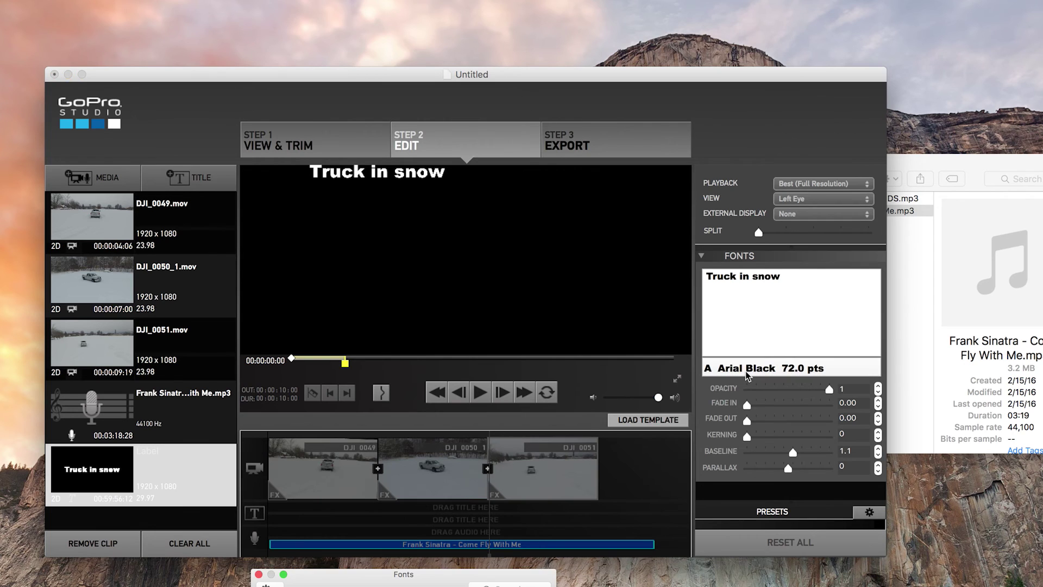
# Close the Fonts window and select the first drone clip DJI_0049 on the timeline.
pyautogui.click(815, 350)
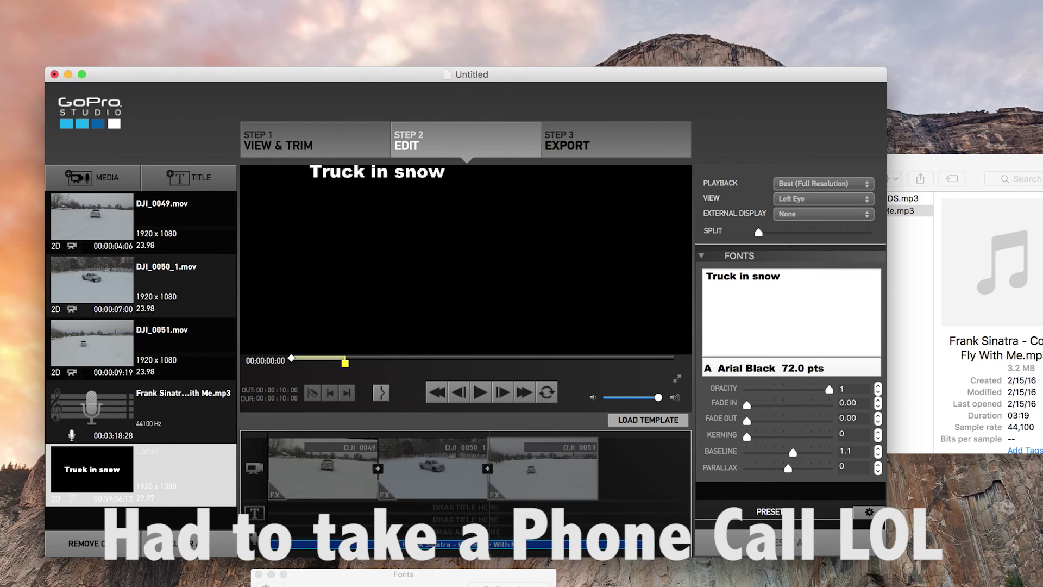
pyautogui.click(258, 575)
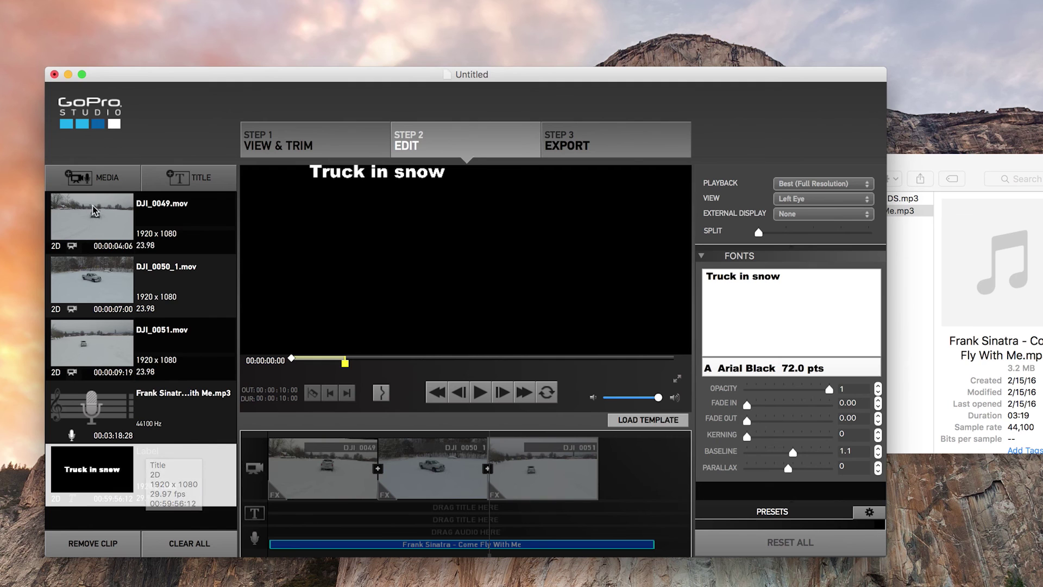
pyautogui.click(327, 491)
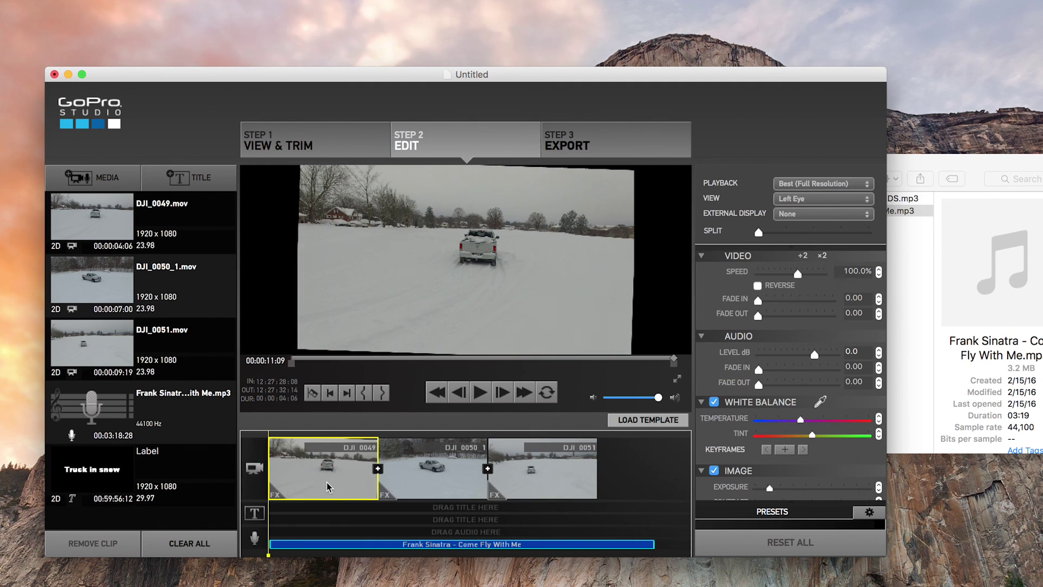
# Place the 'Truck in snow' title at the start of the title track and preview it.
pyautogui.moveTo(109, 471); pyautogui.dragTo(286, 518)
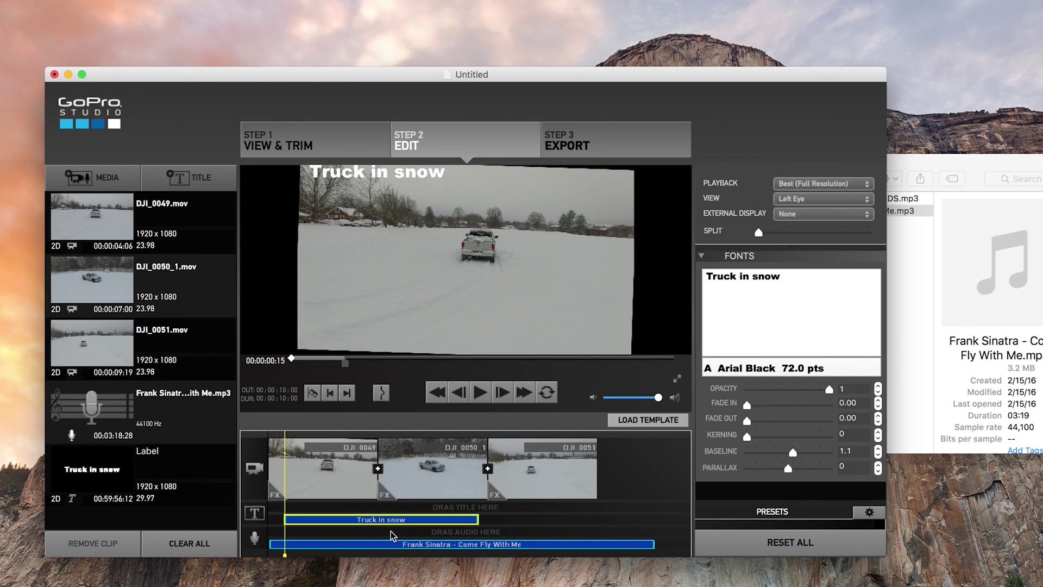
pyautogui.moveTo(387, 520); pyautogui.dragTo(371, 521)
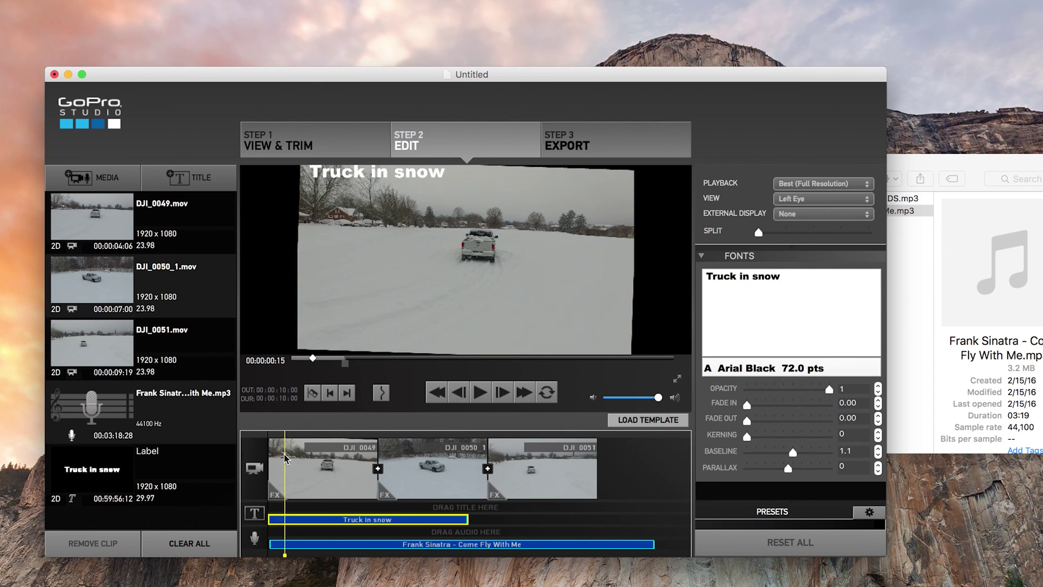
pyautogui.press('space')
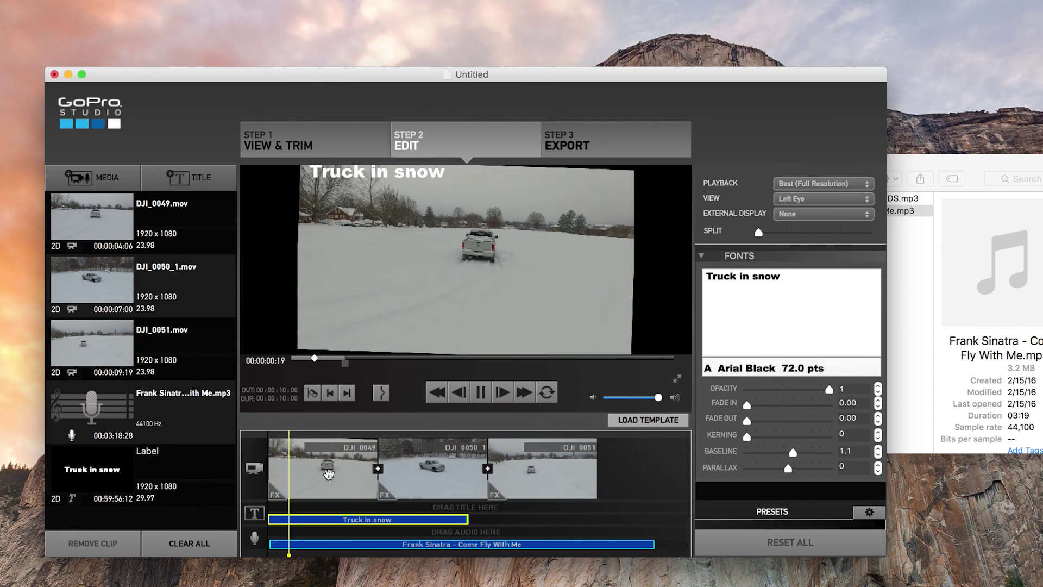
pyautogui.press('space')
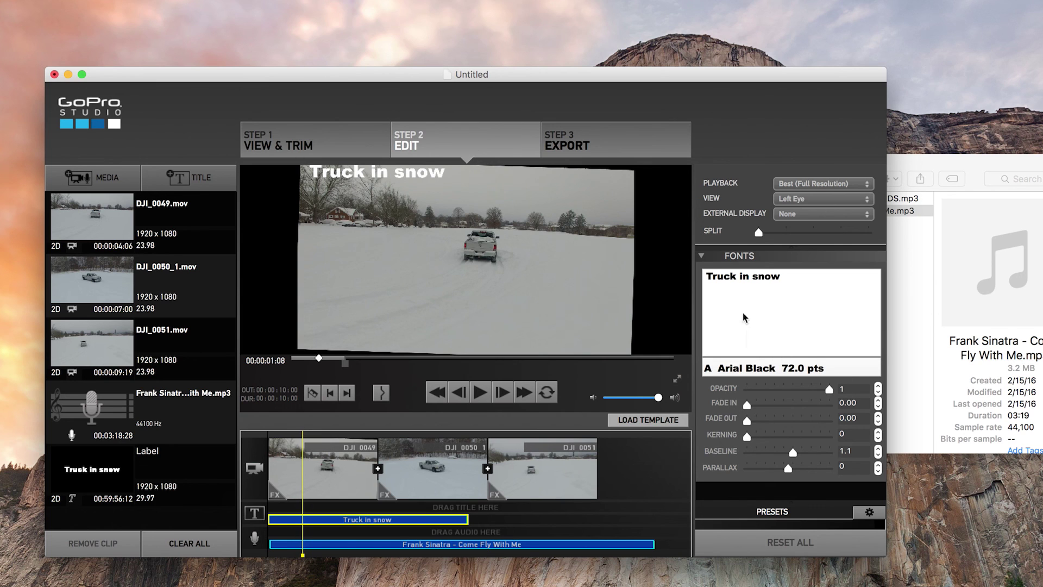
# Add a line break and tab before the title text to centre it over the video.
pyautogui.doubleClick(711, 276)
pyautogui.click(710, 276)
pyautogui.press('Return')
pyautogui.press('Return')
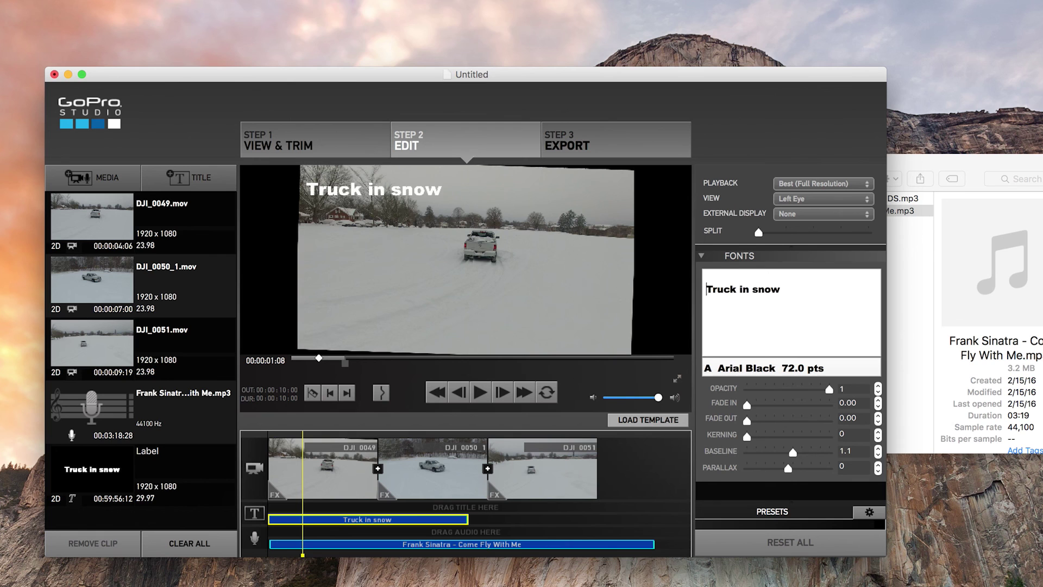
pyautogui.press('Tab')
pyautogui.press('Tab')
pyautogui.press('Tab')
pyautogui.press('Tab')
pyautogui.press('Tab')
pyautogui.press('Tab')
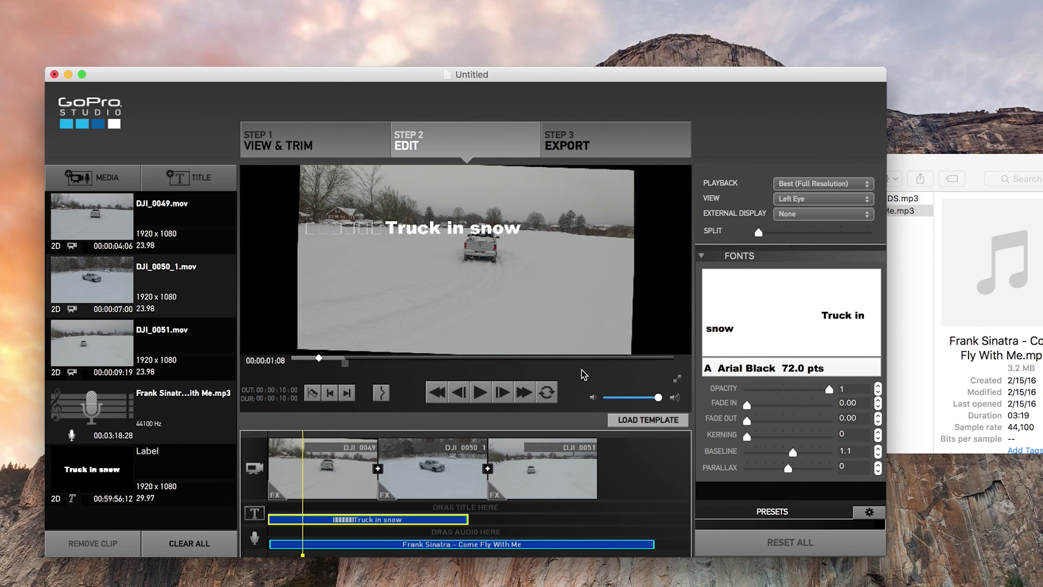
pyautogui.press('BackSpace')
pyautogui.press('BackSpace')
pyautogui.press('BackSpace')
pyautogui.press('BackSpace')
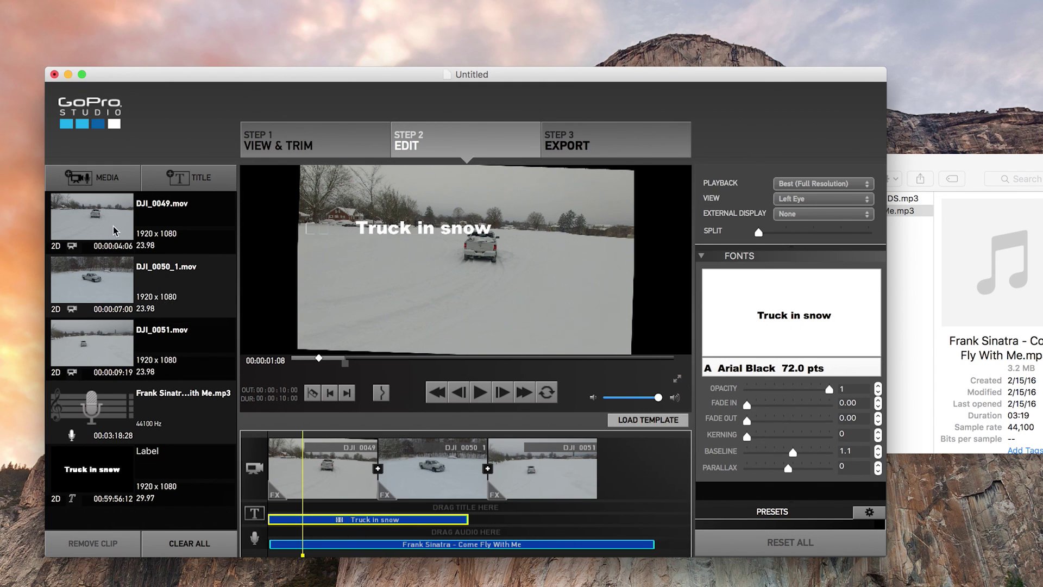
pyautogui.click(283, 453)
pyautogui.click(289, 519)
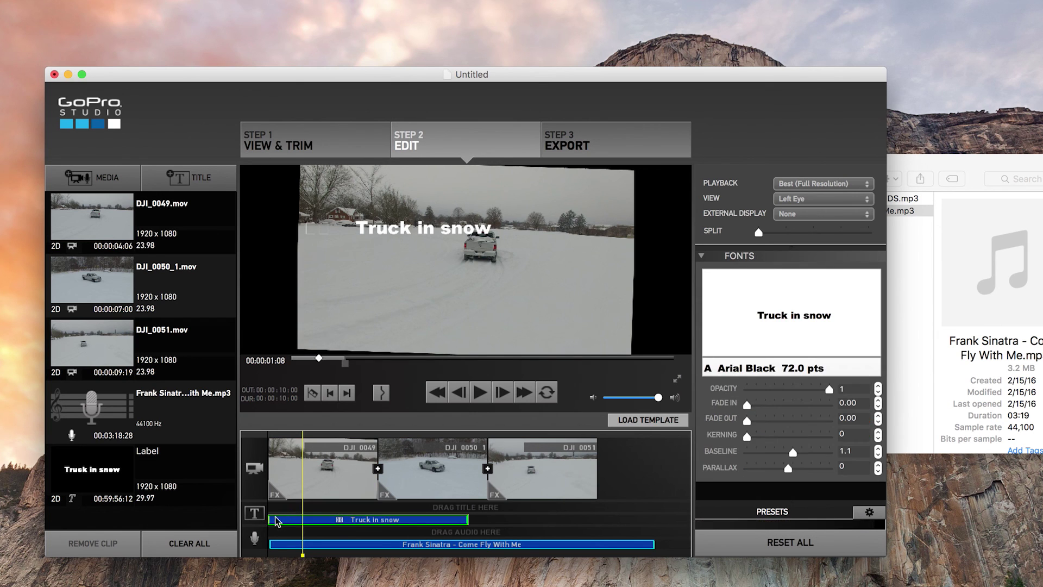